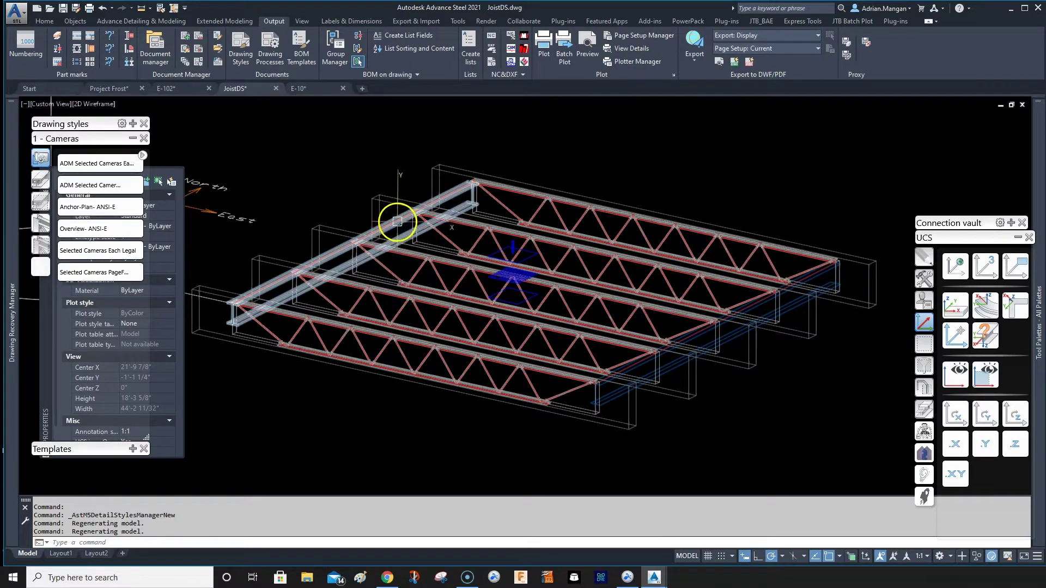
Examine the two end beams and the joists in the model, and check the plan camera's detail style overrides
{"action": "left_click", "coordinate": [801, 301]}
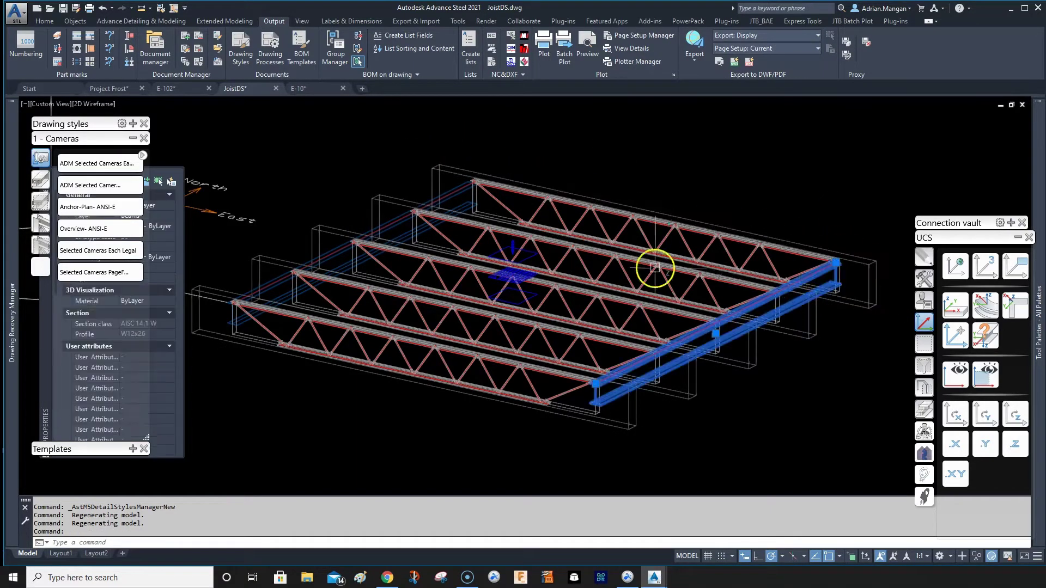
{"action": "left_click", "coordinate": [401, 217]}
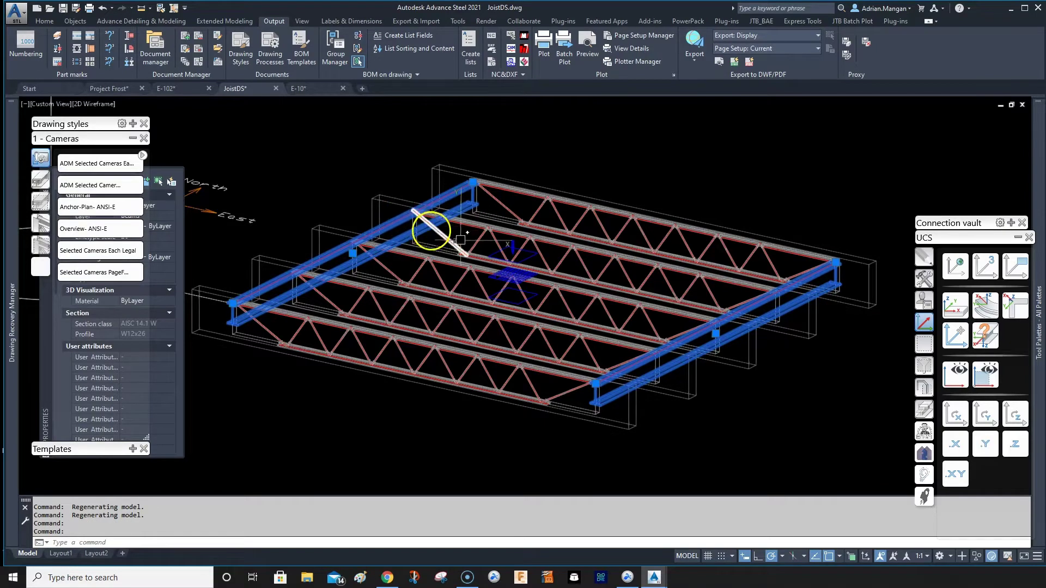
{"action": "key", "text": "Escape"}
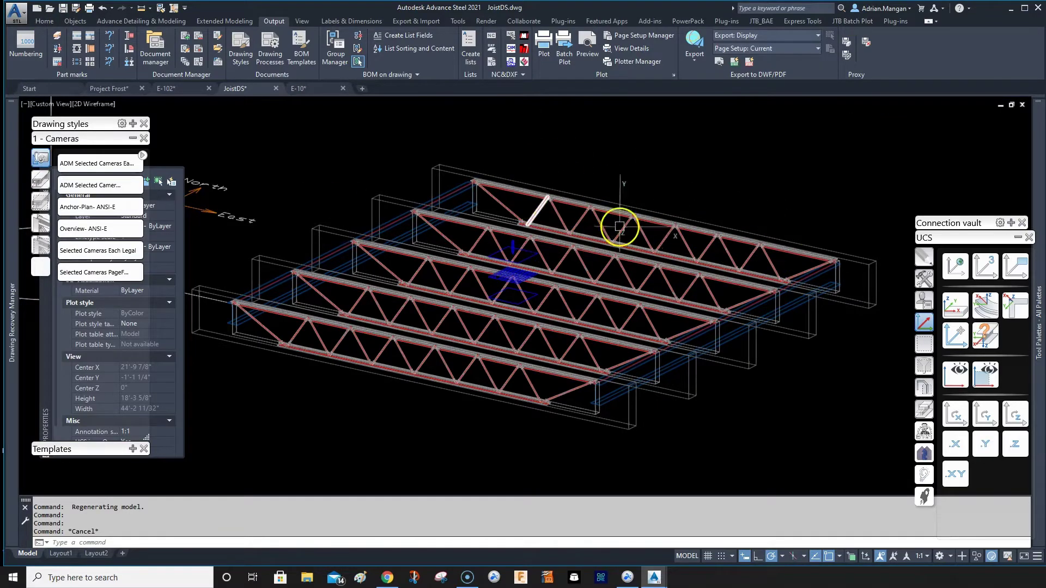
{"action": "scroll", "coordinate": [578, 220], "scroll_direction": "up", "scroll_amount": 6}
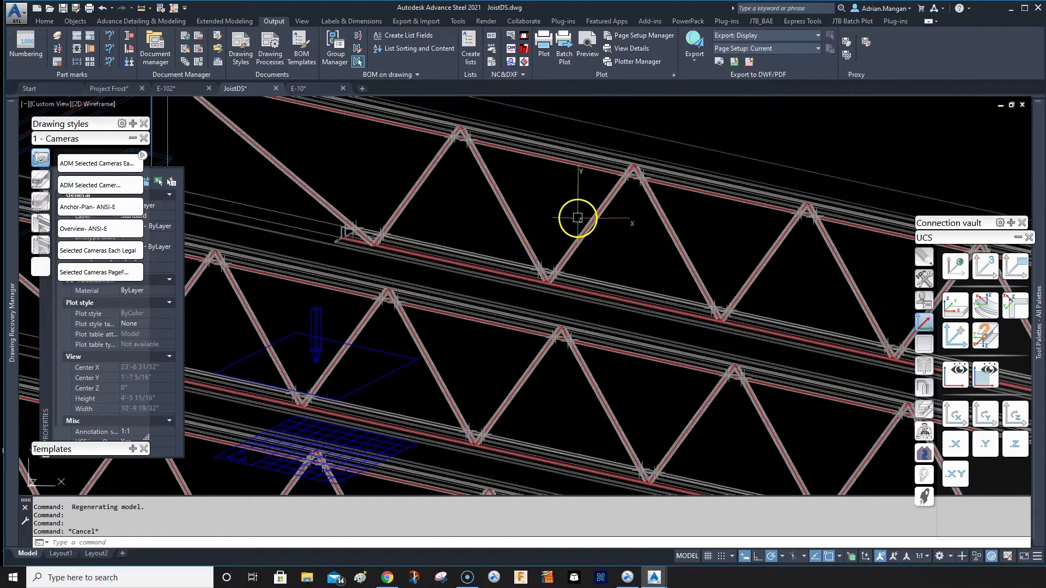
{"action": "scroll", "coordinate": [578, 296], "scroll_direction": "down", "scroll_amount": 8}
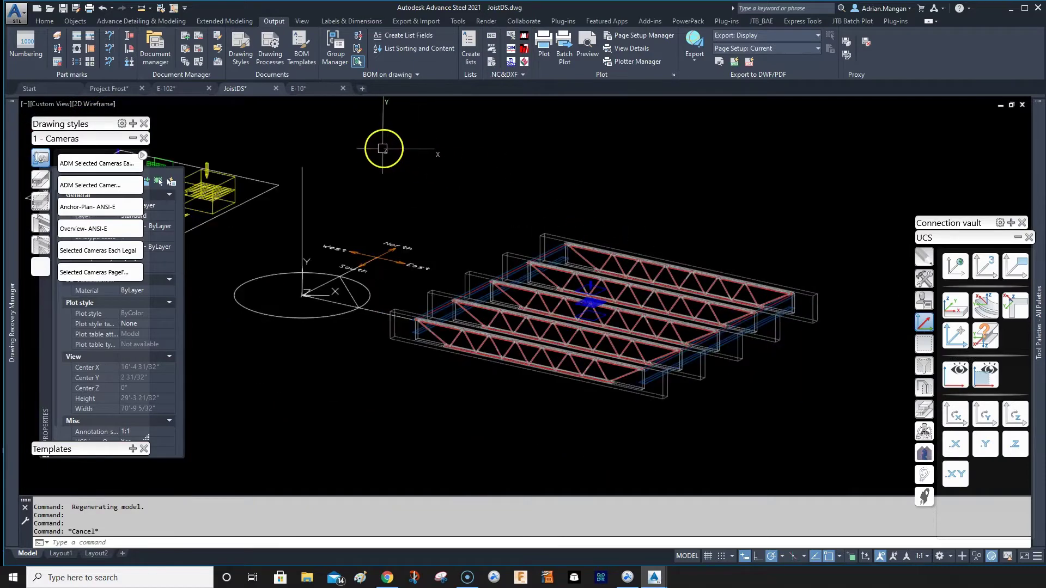
{"action": "double_click", "coordinate": [597, 301]}
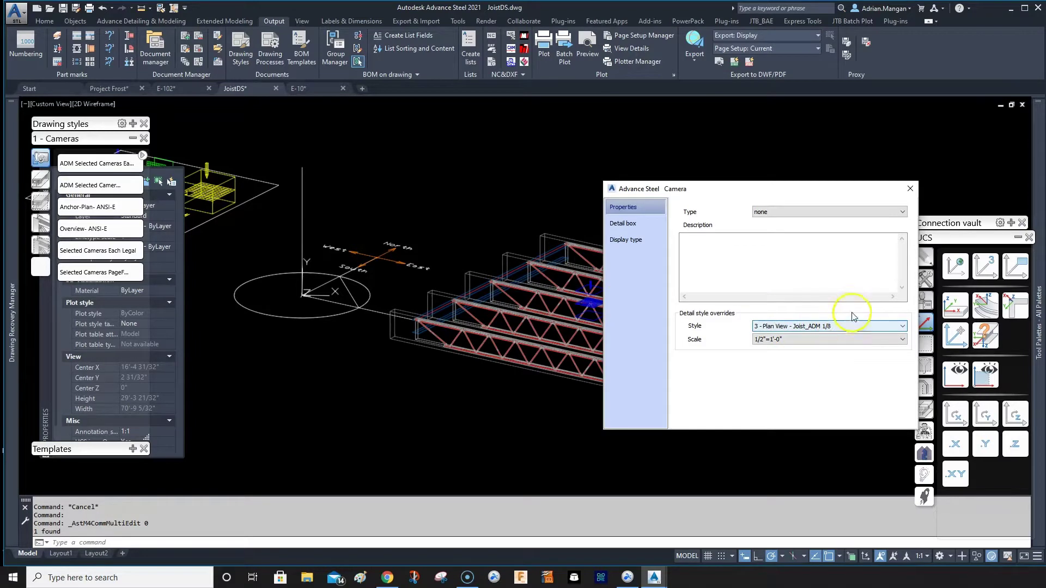
{"action": "left_click", "coordinate": [910, 189]}
{"action": "scroll", "coordinate": [598, 308], "scroll_direction": "up", "scroll_amount": 3}
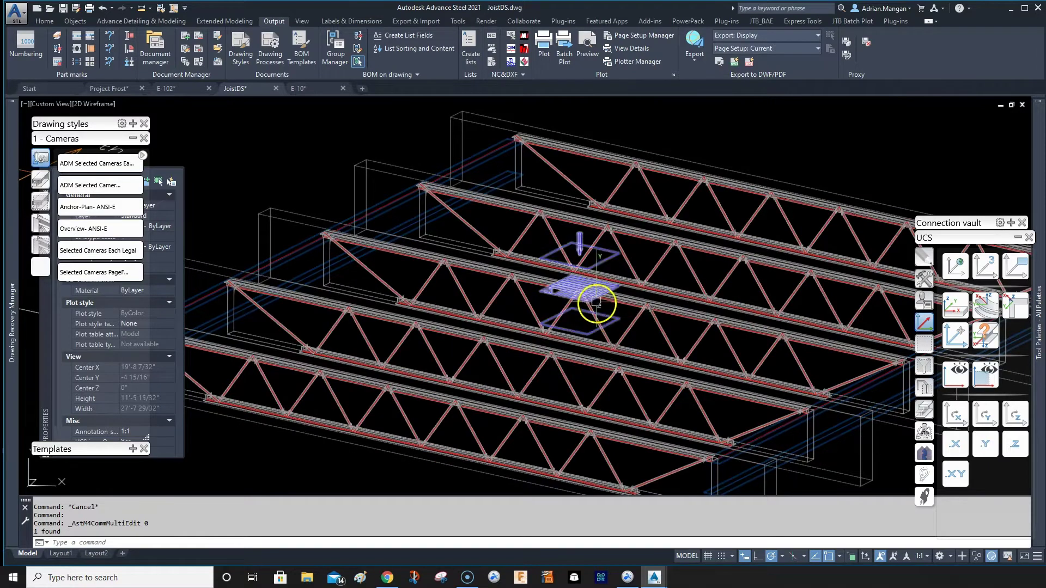
Run the selected-cameras drawing process on the plan camera, using the existing drawing E-10.dwg as the destination
{"action": "right_click", "coordinate": [596, 303]}
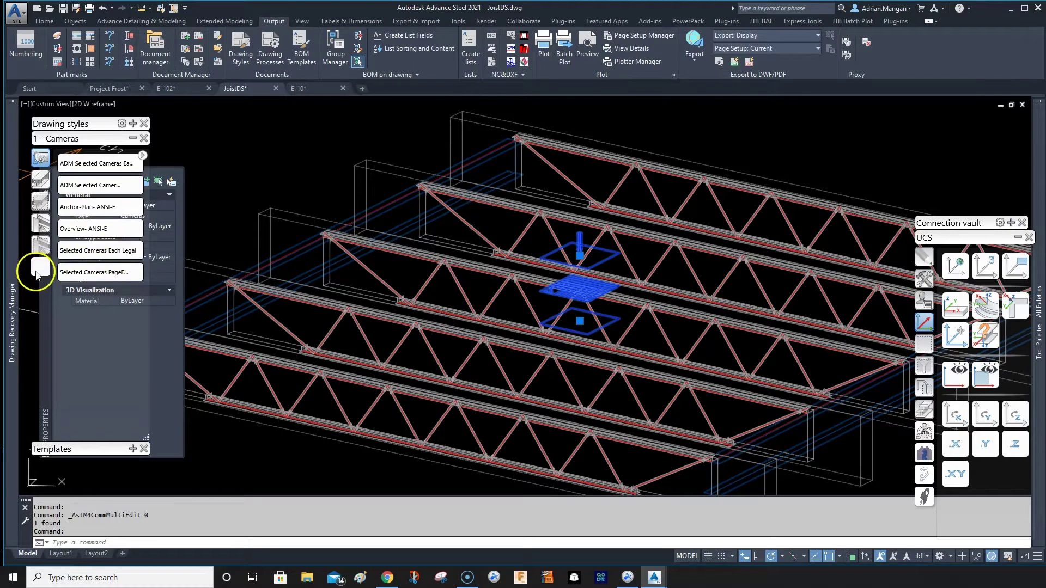
{"action": "left_click", "coordinate": [91, 271]}
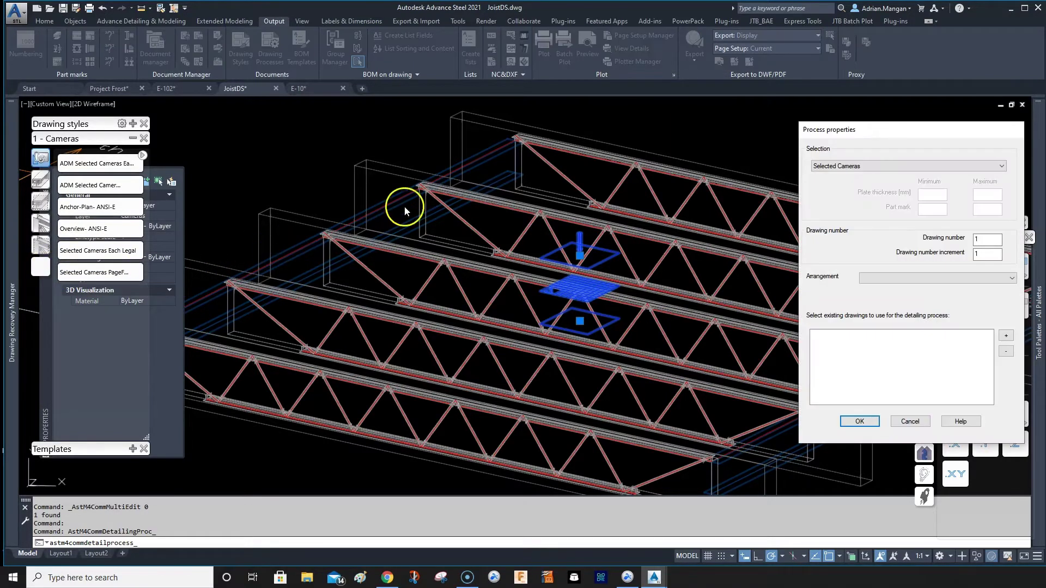
{"action": "left_click", "coordinate": [1005, 335]}
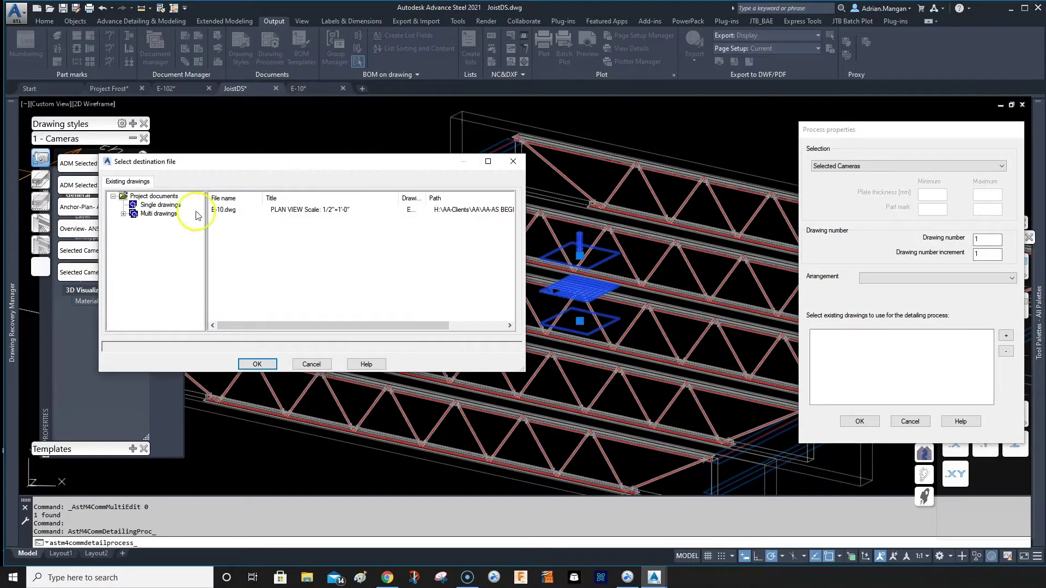
{"action": "left_click", "coordinate": [256, 364]}
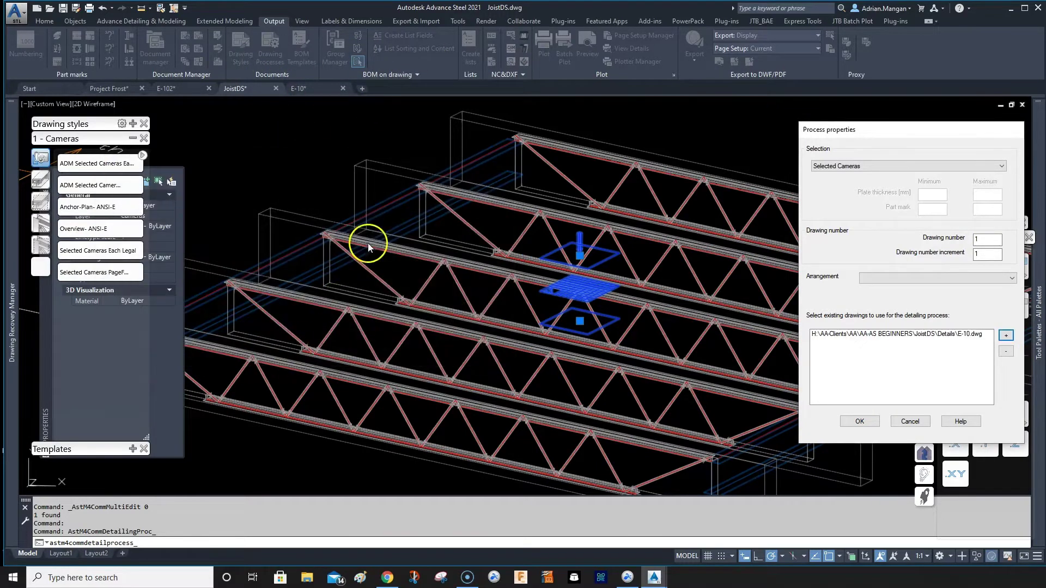
{"action": "left_click", "coordinate": [854, 421]}
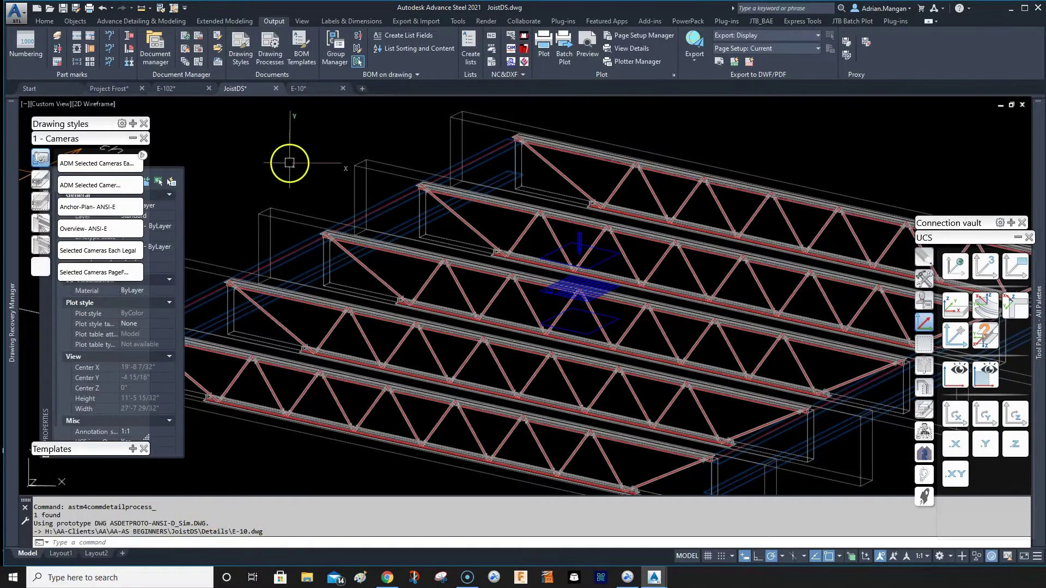
Switch to drawing E-10 and shift the plan view detail slightly to the right on the sheet
{"action": "left_click", "coordinate": [314, 92]}
{"action": "scroll", "coordinate": [449, 203], "scroll_direction": "down", "scroll_amount": 1}
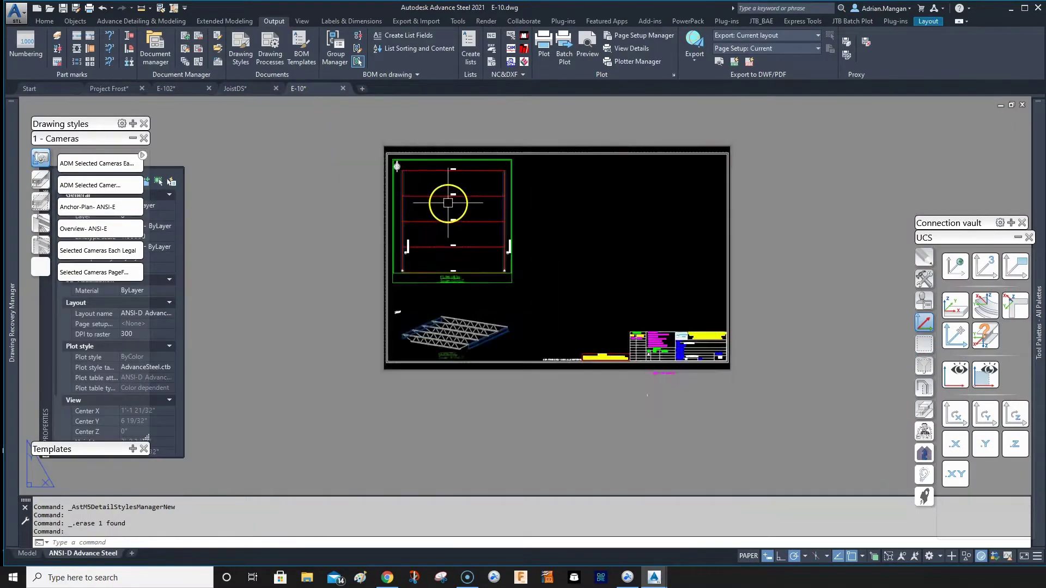
{"action": "scroll", "coordinate": [449, 206], "scroll_direction": "up", "scroll_amount": 4}
{"action": "scroll", "coordinate": [477, 244], "scroll_direction": "down", "scroll_amount": 2}
{"action": "middle_click_drag", "start_coordinate": [477, 244], "coordinate": [618, 248]}
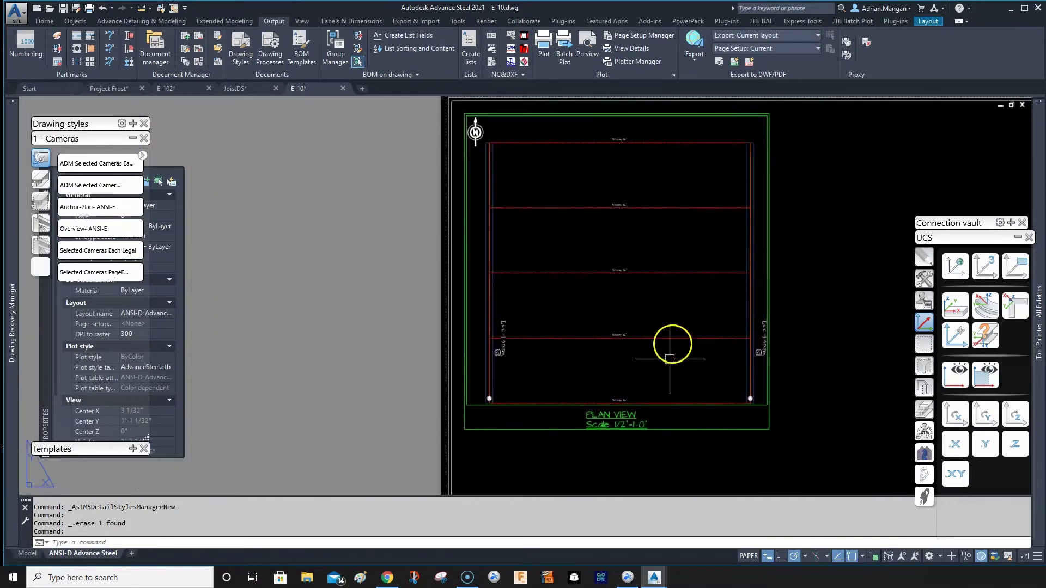
{"action": "left_click", "coordinate": [673, 429]}
{"action": "left_click_drag", "start_coordinate": [666, 430], "coordinate": [704, 434]}
Examine the joist lines and their Stony 16" labels in the plan view
{"action": "scroll", "coordinate": [622, 129], "scroll_direction": "up", "scroll_amount": 3}
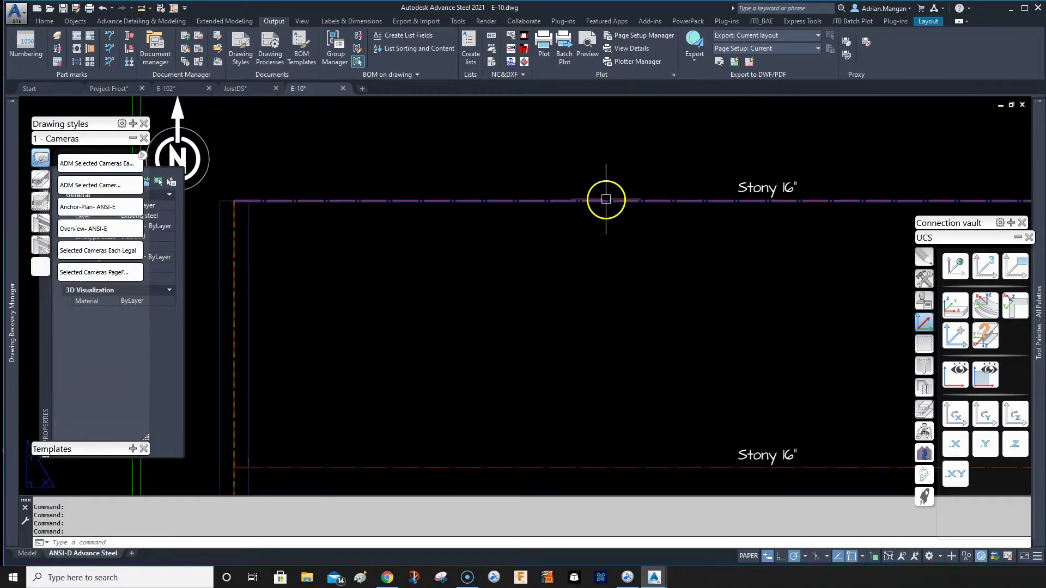
{"action": "scroll", "coordinate": [606, 198], "scroll_direction": "down", "scroll_amount": 3}
{"action": "left_click", "coordinate": [611, 252]}
{"action": "key", "text": "Escape"}
{"action": "key", "text": "Escape"}
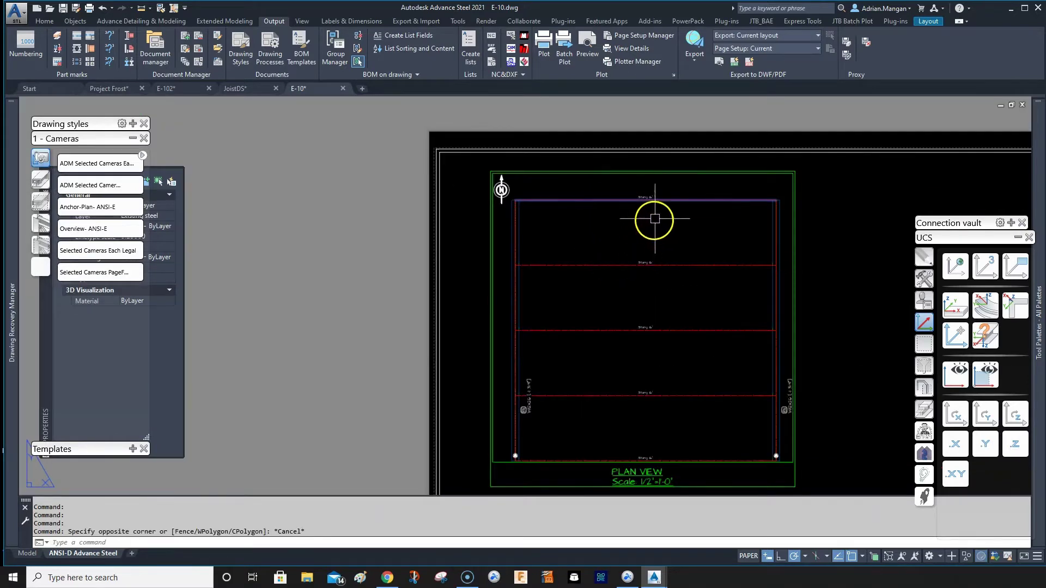
{"action": "scroll", "coordinate": [647, 186], "scroll_direction": "up", "scroll_amount": 5}
{"action": "left_click", "coordinate": [646, 220]}
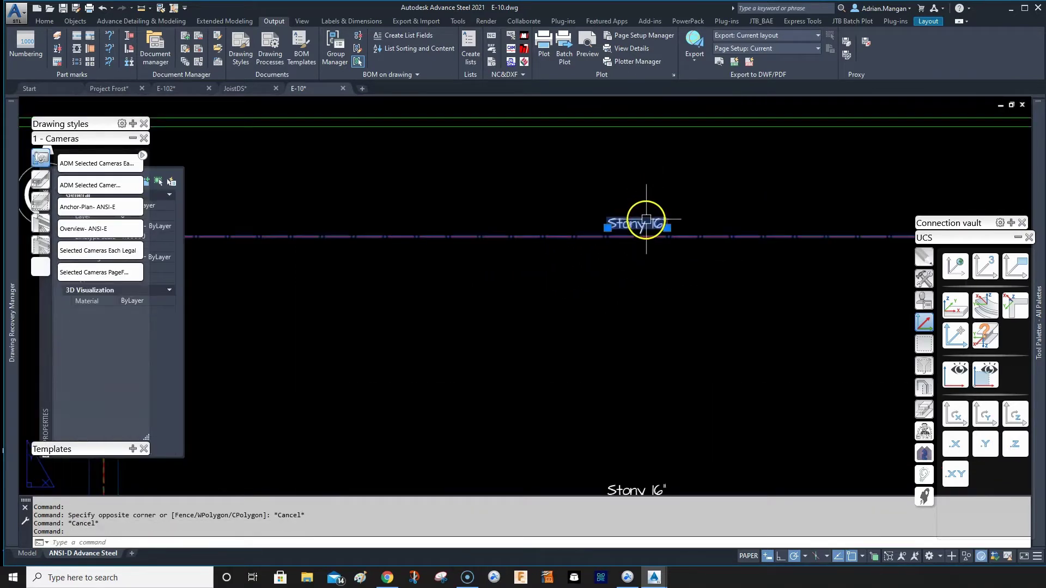
{"action": "scroll", "coordinate": [635, 231], "scroll_direction": "down", "scroll_amount": 5}
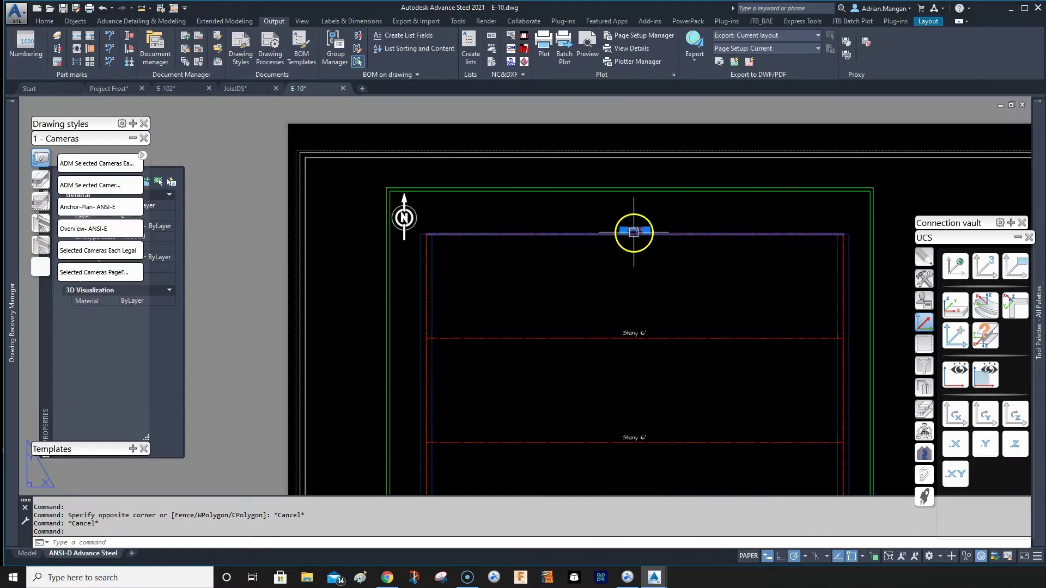
{"action": "scroll", "coordinate": [633, 232], "scroll_direction": "up", "scroll_amount": 5}
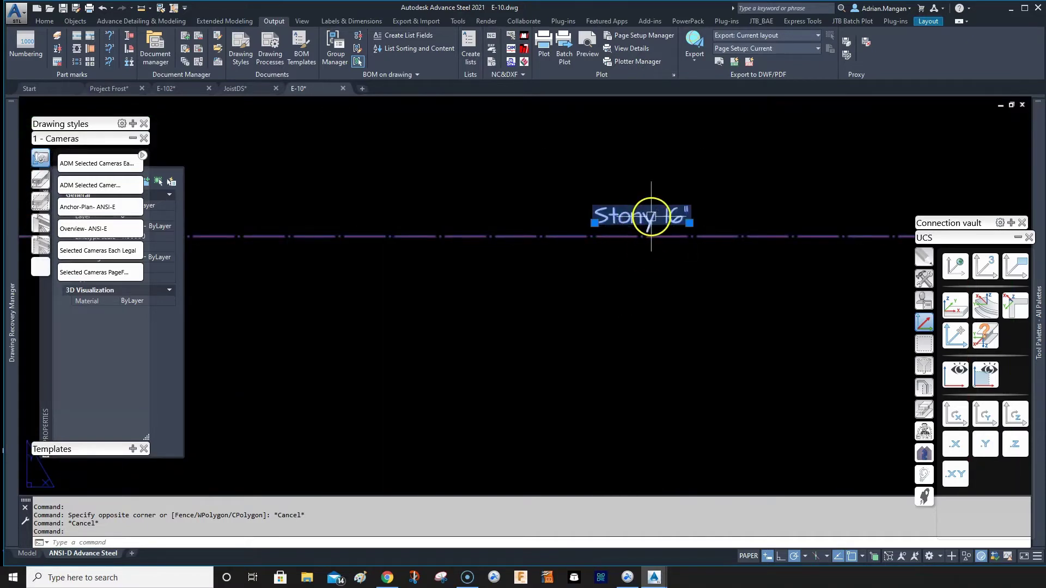
{"action": "key", "text": "Escape"}
{"action": "scroll", "coordinate": [651, 212], "scroll_direction": "down", "scroll_amount": 5}
{"action": "middle_click_drag", "start_coordinate": [687, 231], "coordinate": [657, 185]}
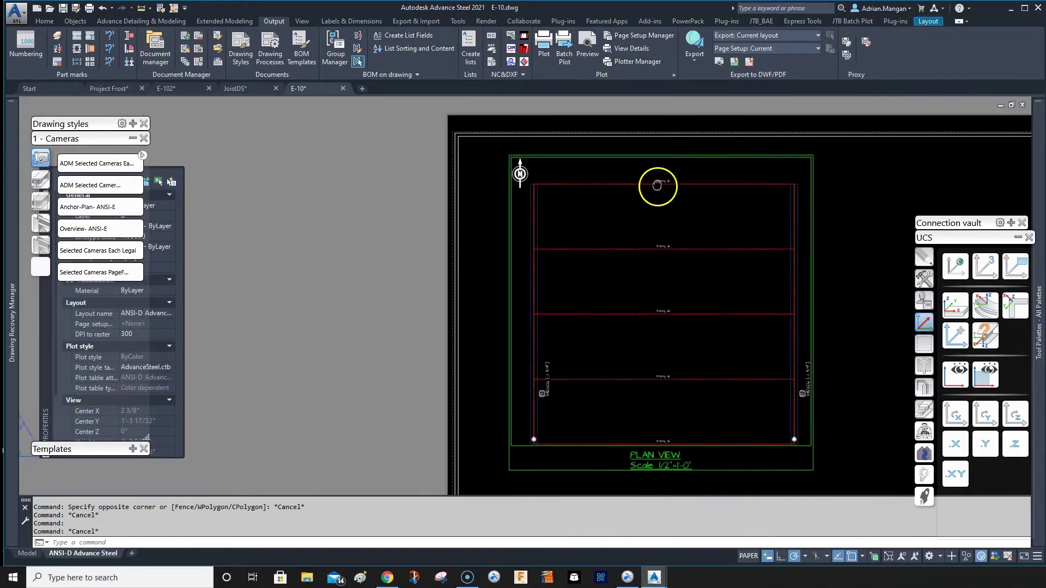
Move the north arrow up and to the left, onto the left edge of the plan view frame
{"action": "scroll", "coordinate": [504, 163], "scroll_direction": "up", "scroll_amount": 4}
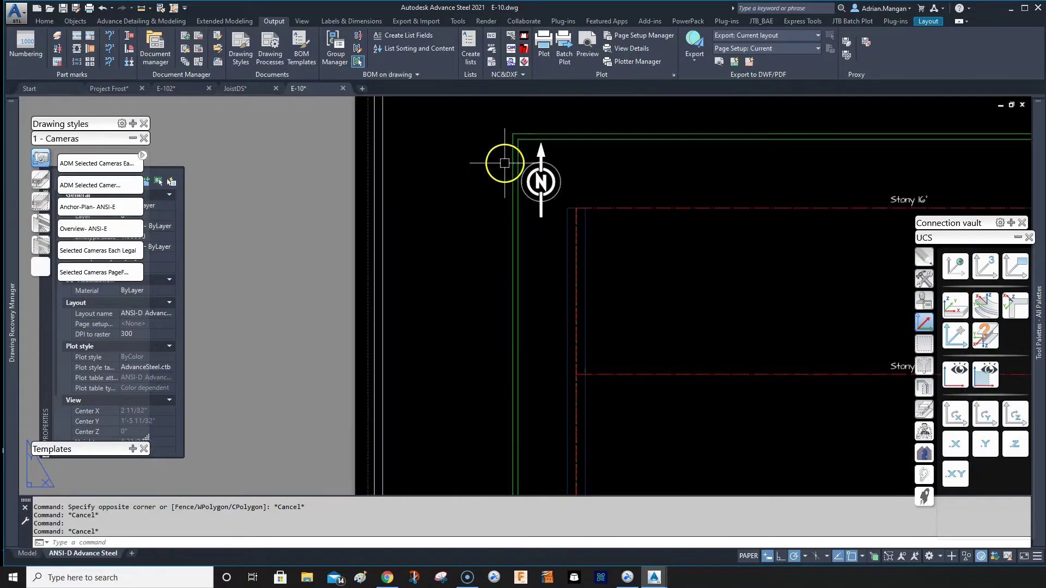
{"action": "left_click", "coordinate": [539, 178]}
{"action": "left_click", "coordinate": [501, 159]}
{"action": "key", "text": "Escape"}
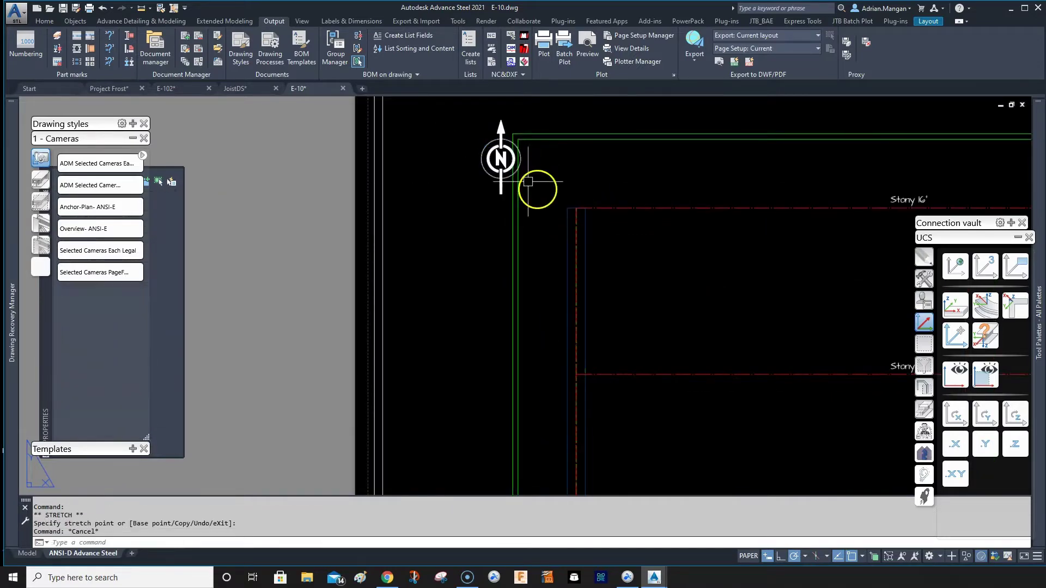
Move the PLAN VIEW title and scale text straight down, further below the plan
{"action": "scroll", "coordinate": [528, 181], "scroll_direction": "down", "scroll_amount": 8}
{"action": "scroll", "coordinate": [518, 280], "scroll_direction": "up", "scroll_amount": 5}
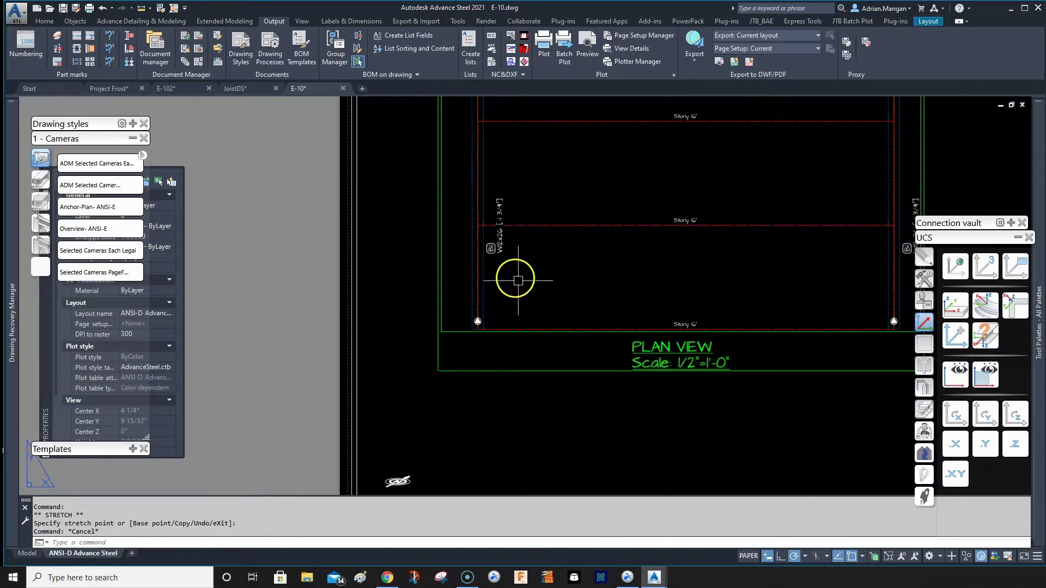
{"action": "middle_click_drag", "start_coordinate": [690, 216], "coordinate": [660, 262]}
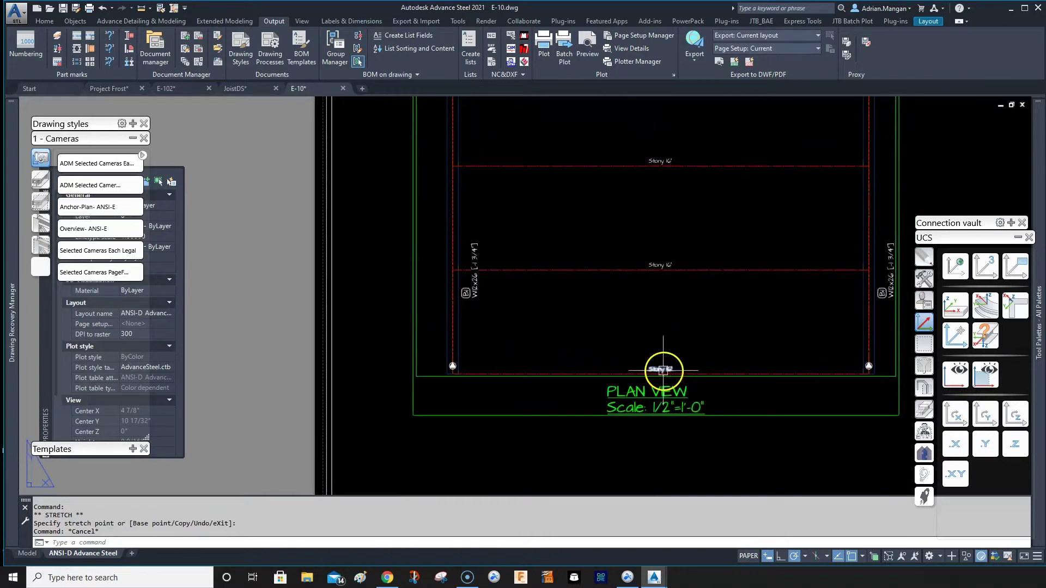
{"action": "left_click", "coordinate": [644, 403]}
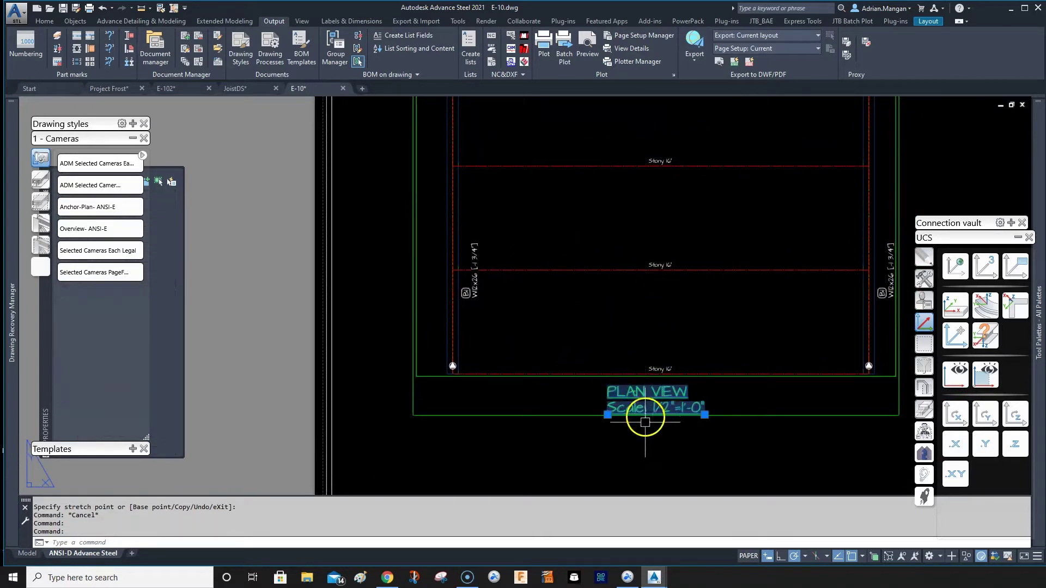
{"action": "left_click_drag", "start_coordinate": [645, 422], "coordinate": [645, 463]}
{"action": "key", "text": "Escape"}
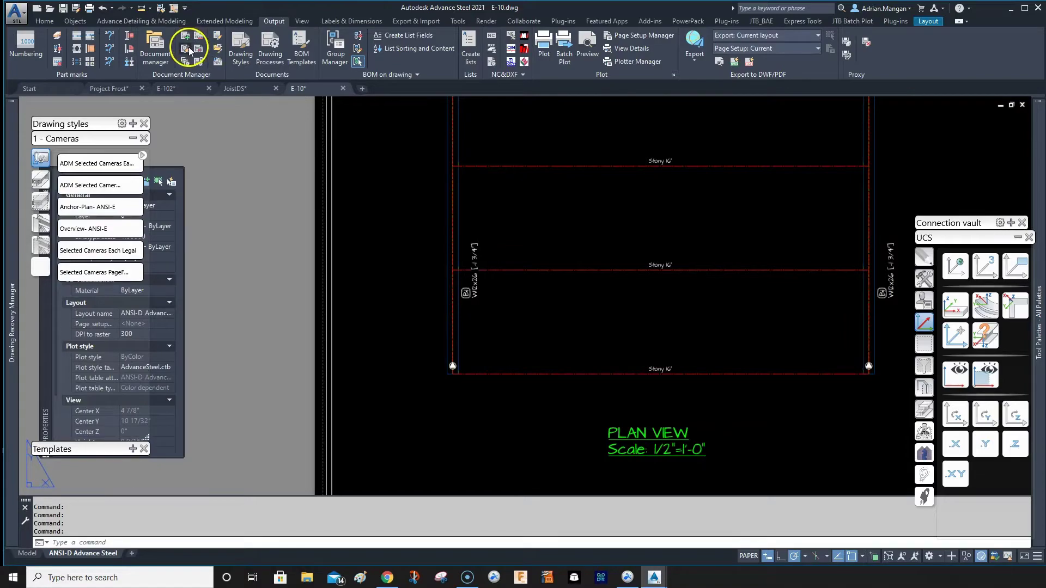
Review the objects presentation rules of the 3 - Plan View - Joist_ADM 3/32 style in the Drawing Style Manager
{"action": "left_click", "coordinate": [217, 47]}
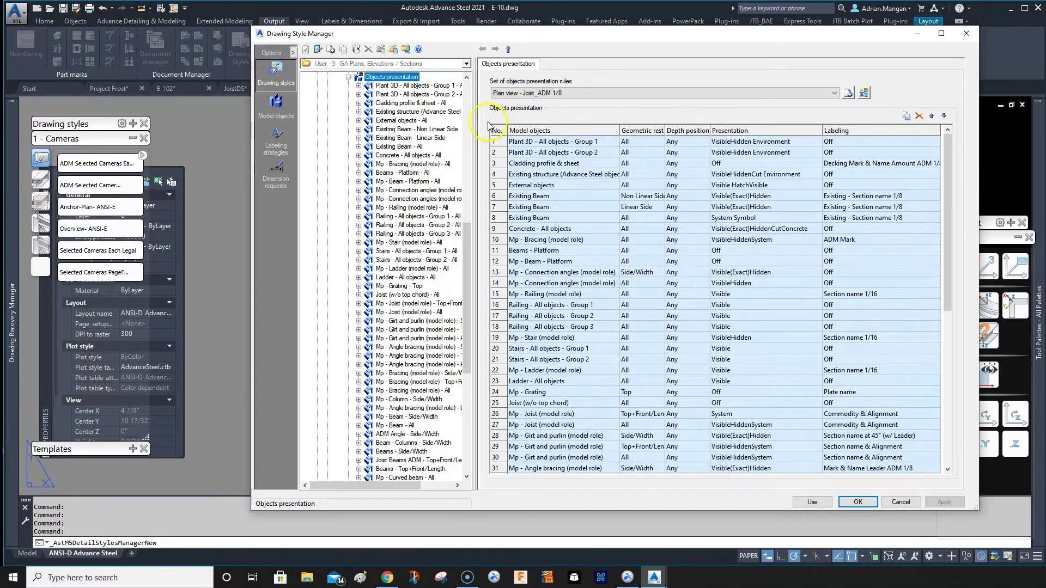
{"action": "left_click", "coordinate": [327, 156]}
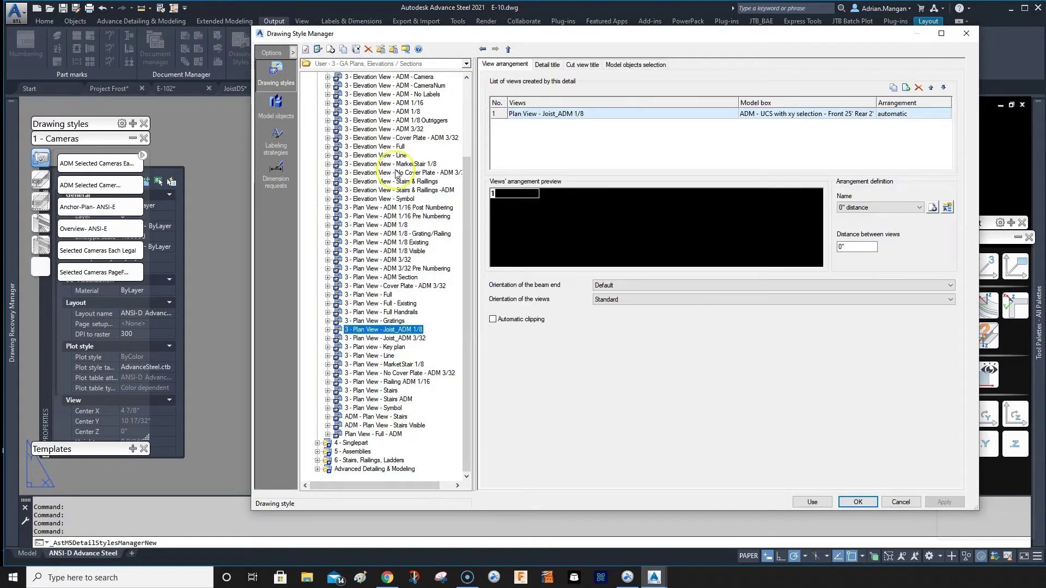
{"action": "left_click", "coordinate": [395, 339]}
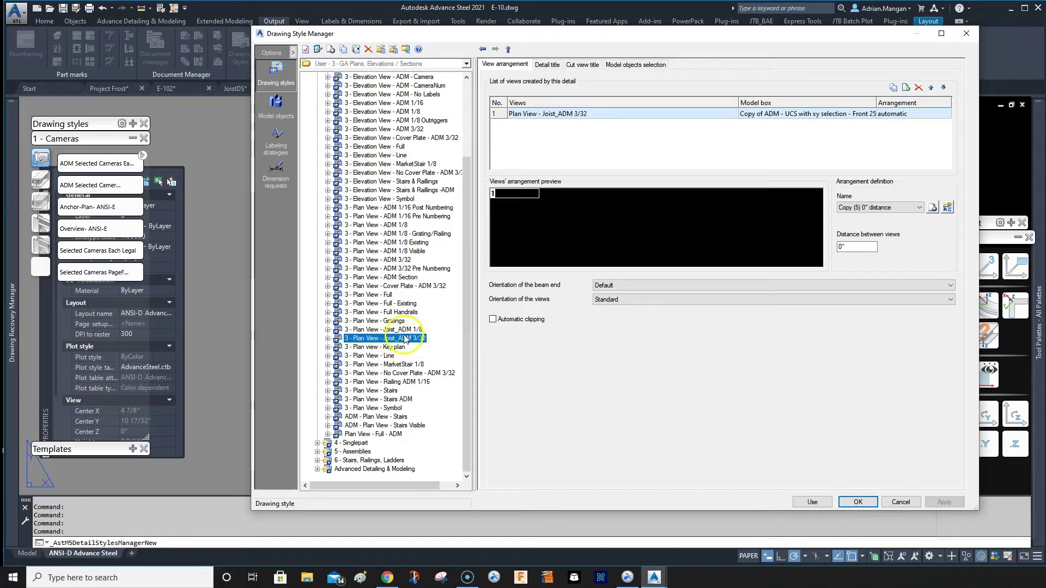
{"action": "left_click", "coordinate": [327, 338]}
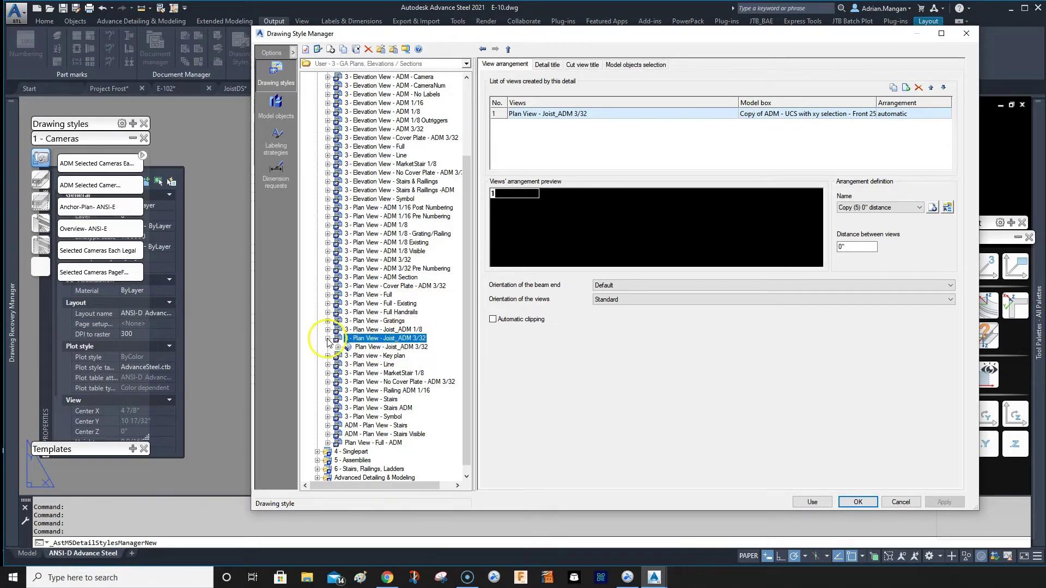
{"action": "left_click", "coordinate": [379, 349]}
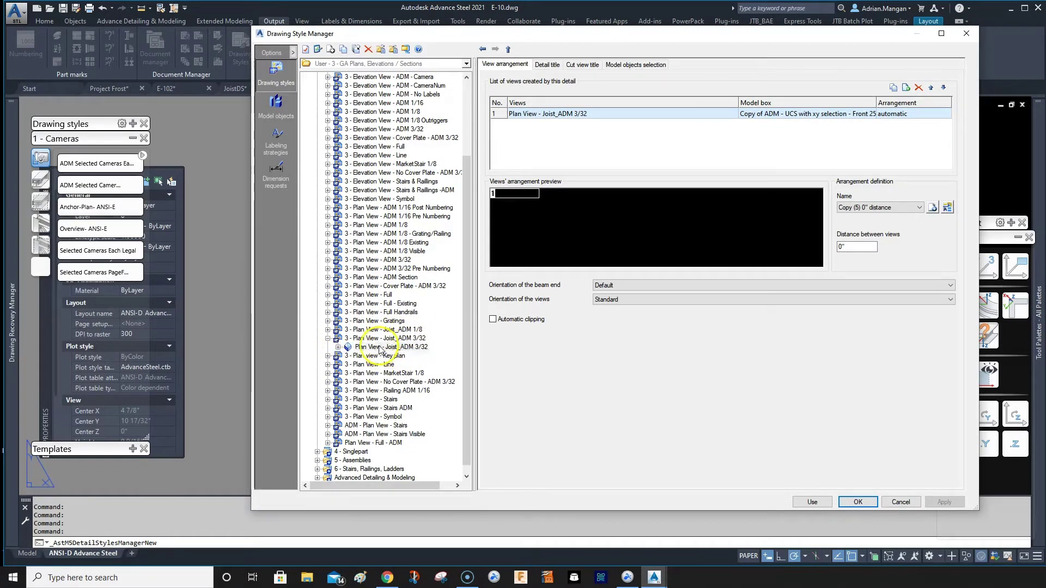
{"action": "left_click", "coordinate": [338, 347]}
{"action": "left_click", "coordinate": [391, 365]}
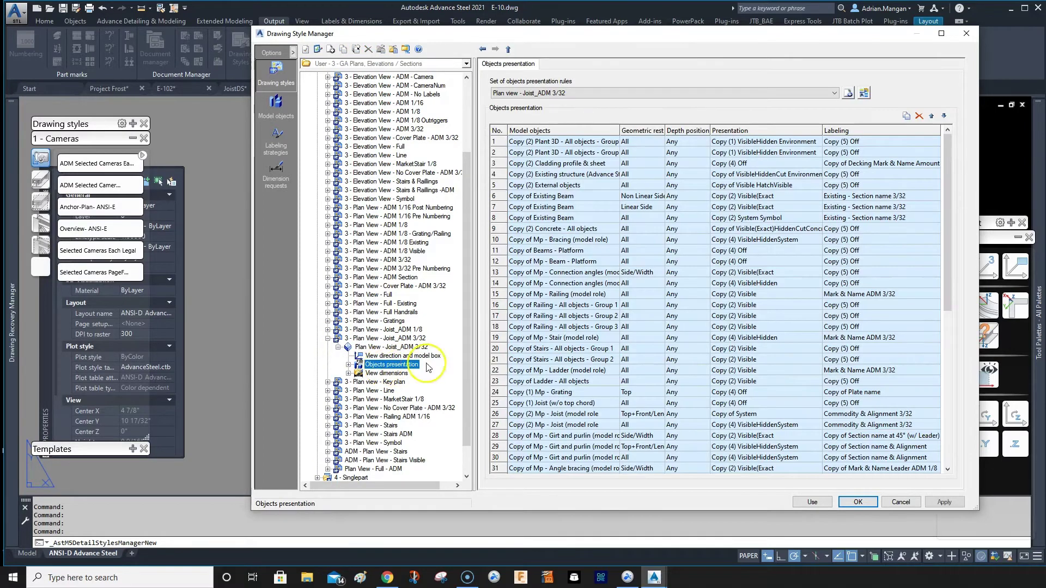
{"action": "scroll", "coordinate": [594, 305], "scroll_direction": "down", "scroll_amount": 3}
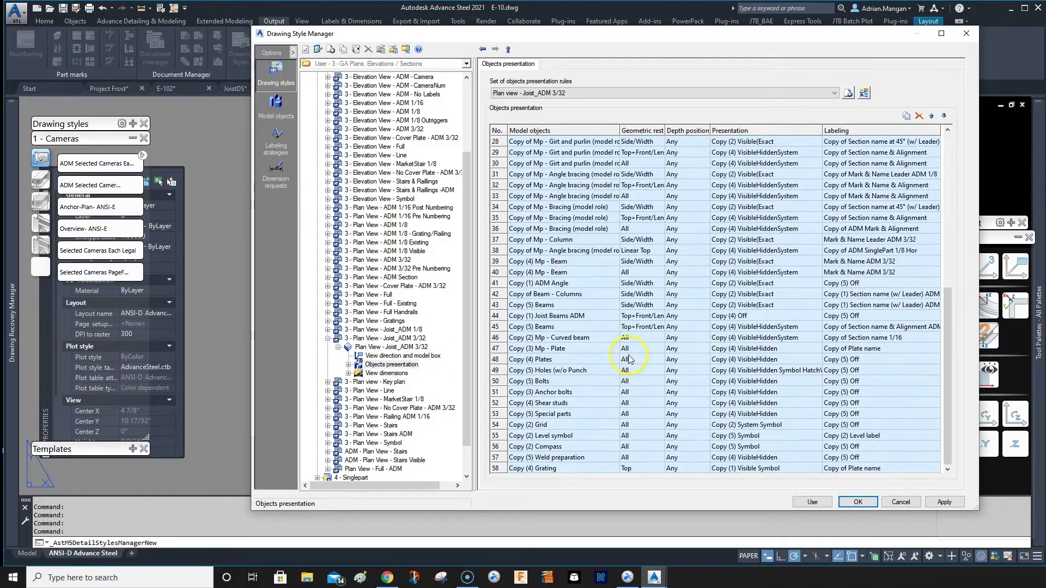
{"action": "scroll", "coordinate": [639, 348], "scroll_direction": "up", "scroll_amount": 3}
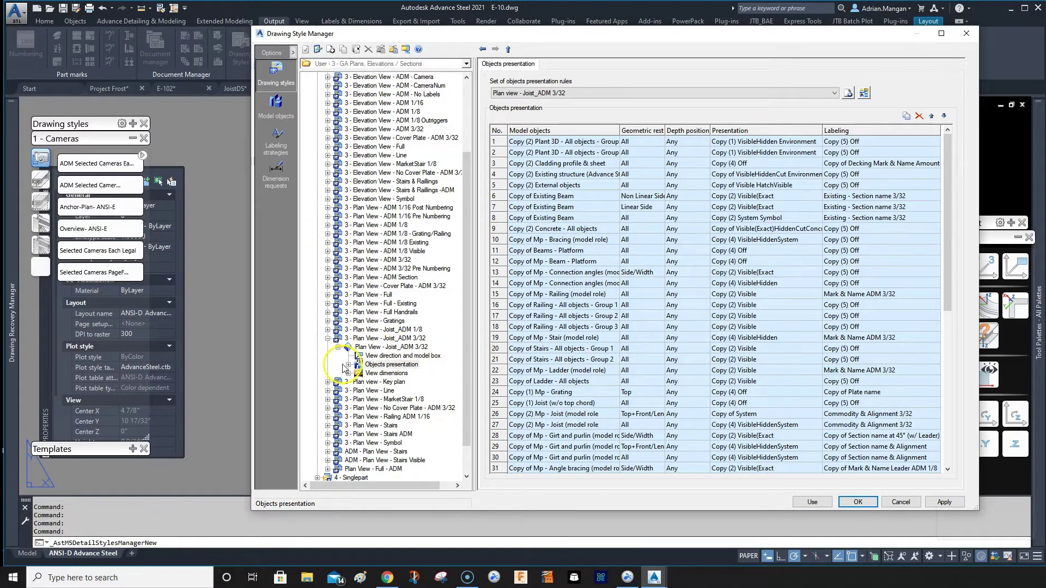
{"action": "left_click", "coordinate": [338, 348]}
{"action": "left_click", "coordinate": [328, 339]}
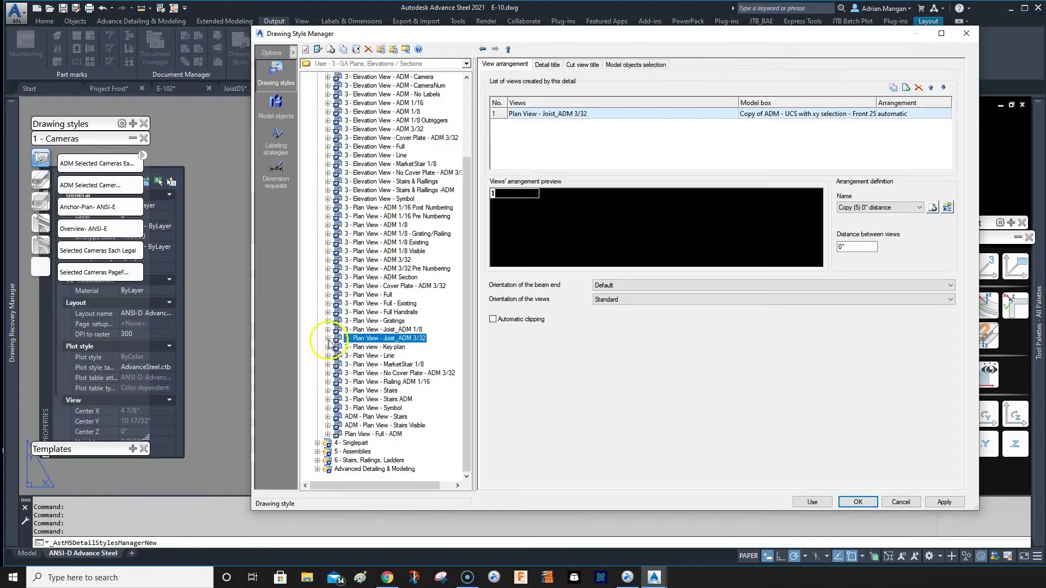
Review the objects presentation rules of the 3 - Plan View - Joist_ADM 1/8 style, including its individual joist rules
{"action": "left_click", "coordinate": [368, 330]}
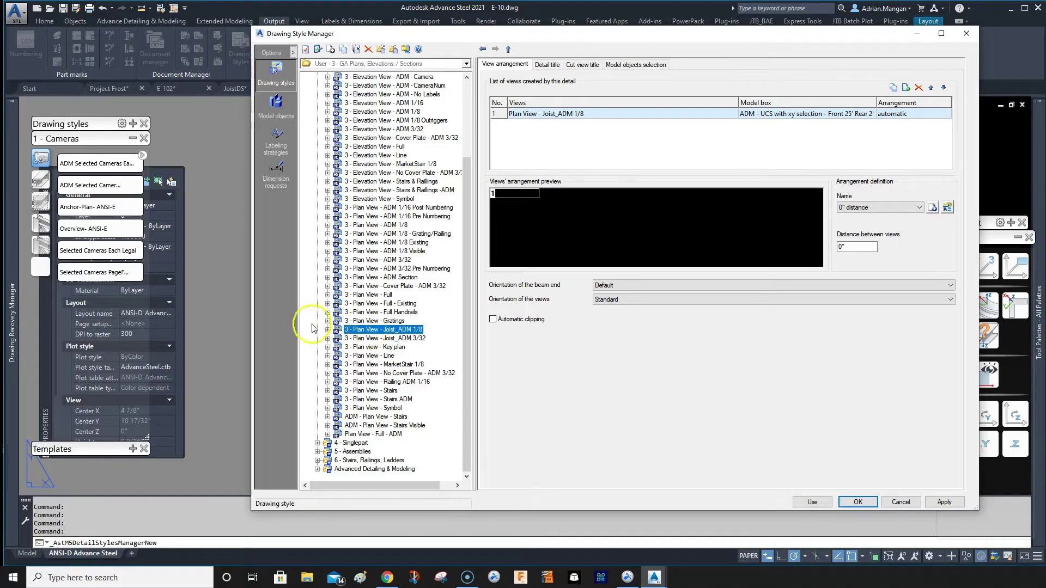
{"action": "left_click", "coordinate": [327, 330]}
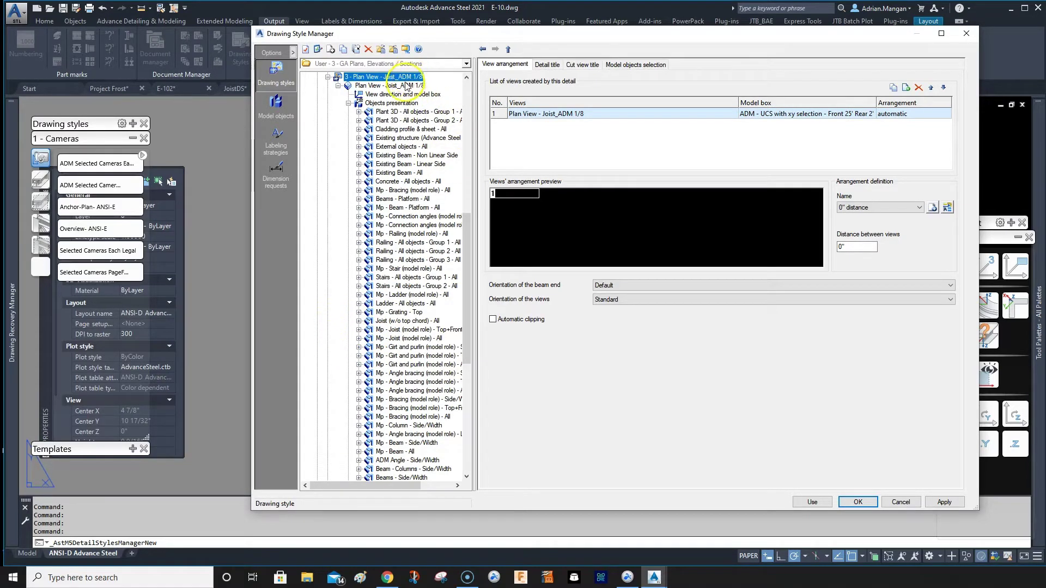
{"action": "left_click", "coordinate": [380, 104]}
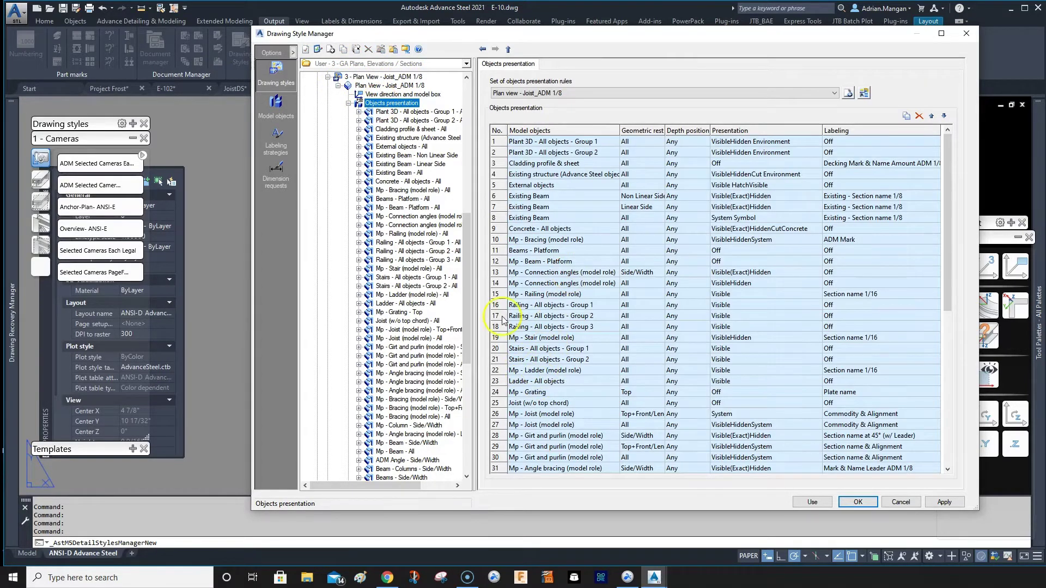
{"action": "scroll", "coordinate": [502, 320], "scroll_direction": "down", "scroll_amount": 2}
{"action": "left_click", "coordinate": [502, 337]}
{"action": "left_click", "coordinate": [502, 348]}
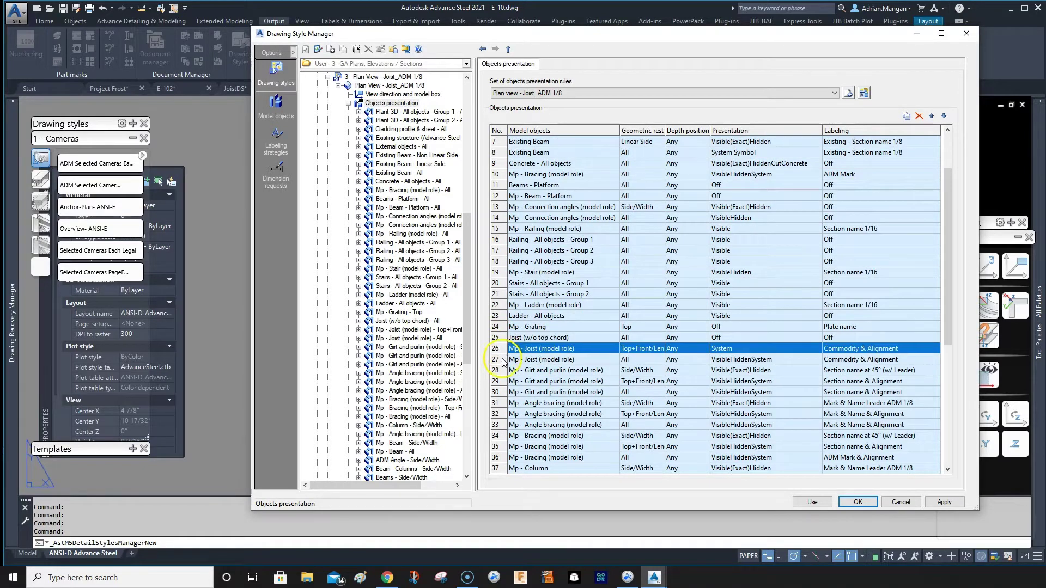
{"action": "left_click", "coordinate": [502, 359]}
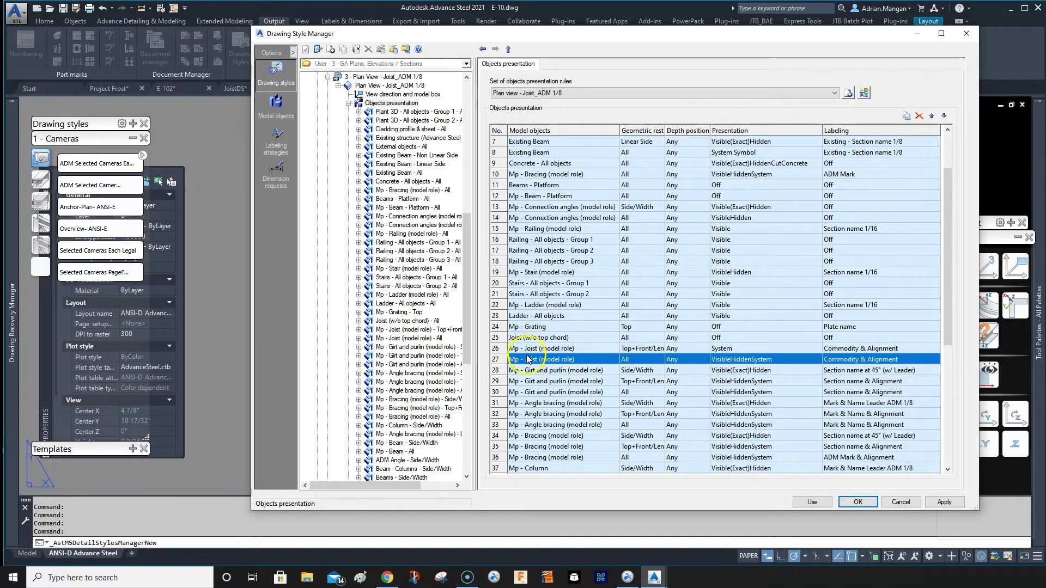
{"action": "left_click", "coordinate": [503, 349]}
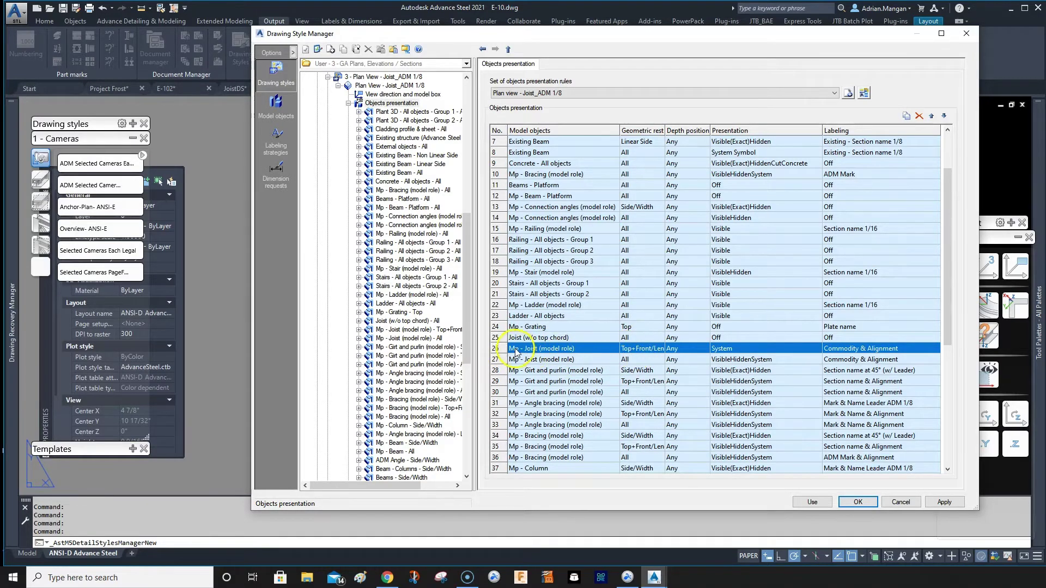
{"action": "double_click", "coordinate": [499, 352]}
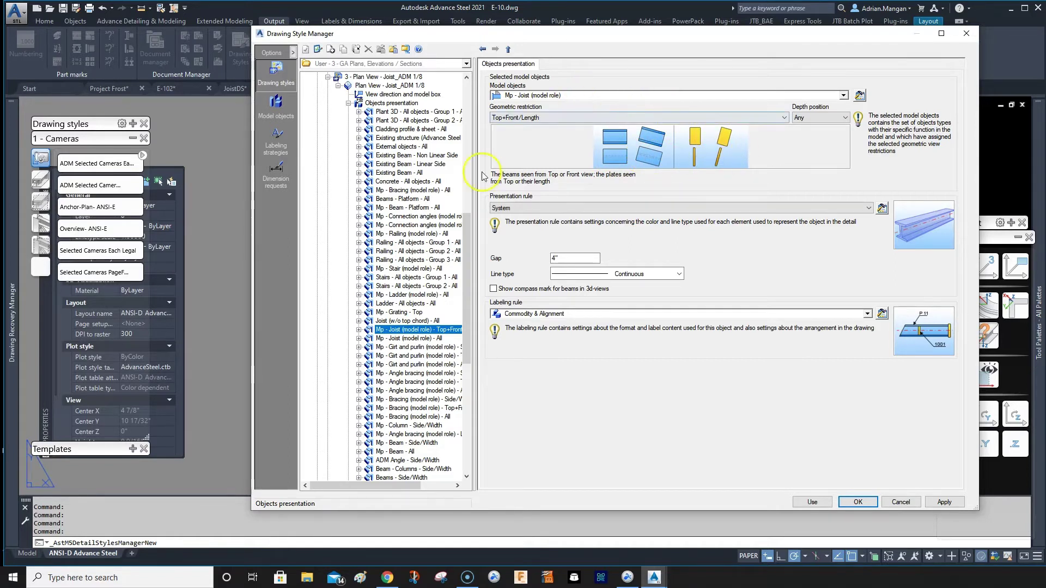
{"action": "left_click", "coordinate": [400, 320]}
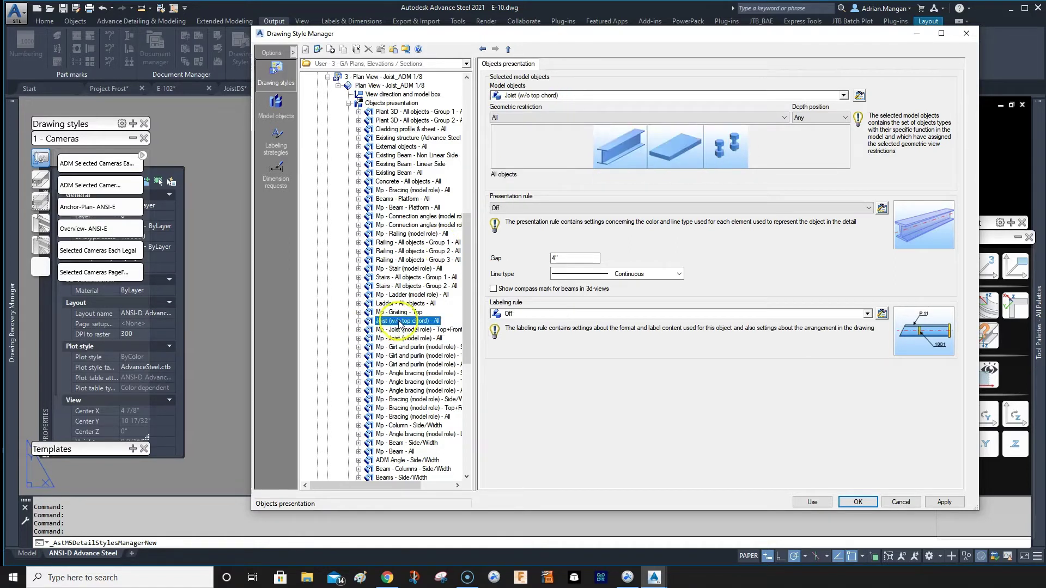
{"action": "left_click", "coordinate": [394, 104]}
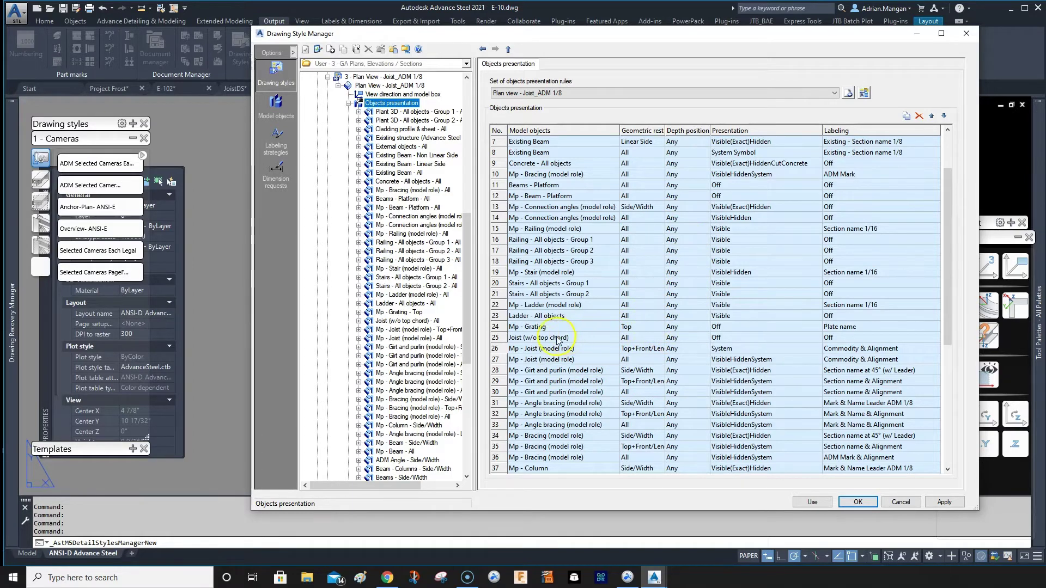
Set the geometric restriction of the Joist (w/o top chord) rule to Side/Width and apply the change to the style
{"action": "left_click", "coordinate": [654, 338]}
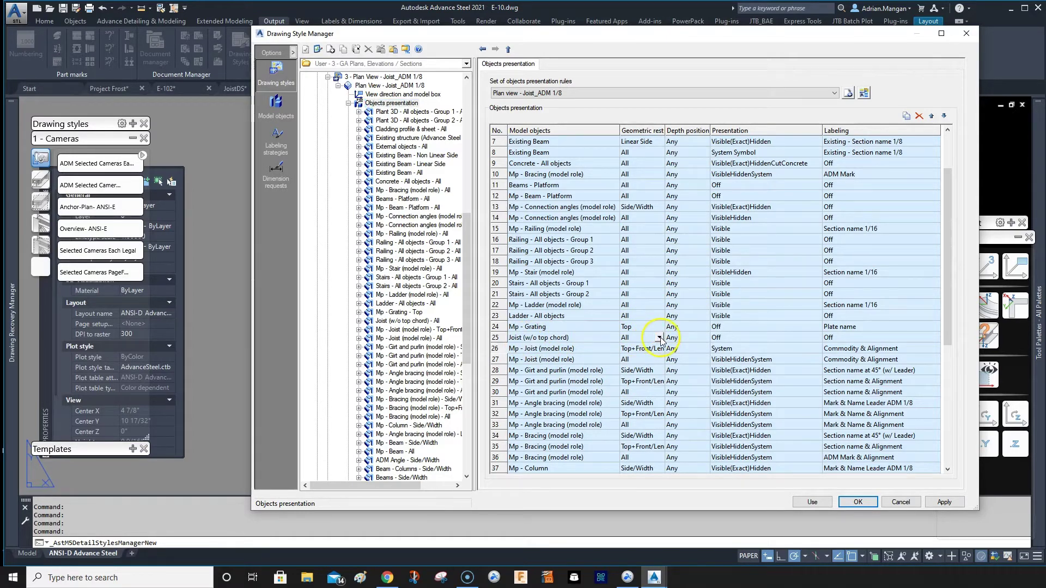
{"action": "left_click", "coordinate": [660, 340]}
{"action": "double_click", "coordinate": [660, 340]}
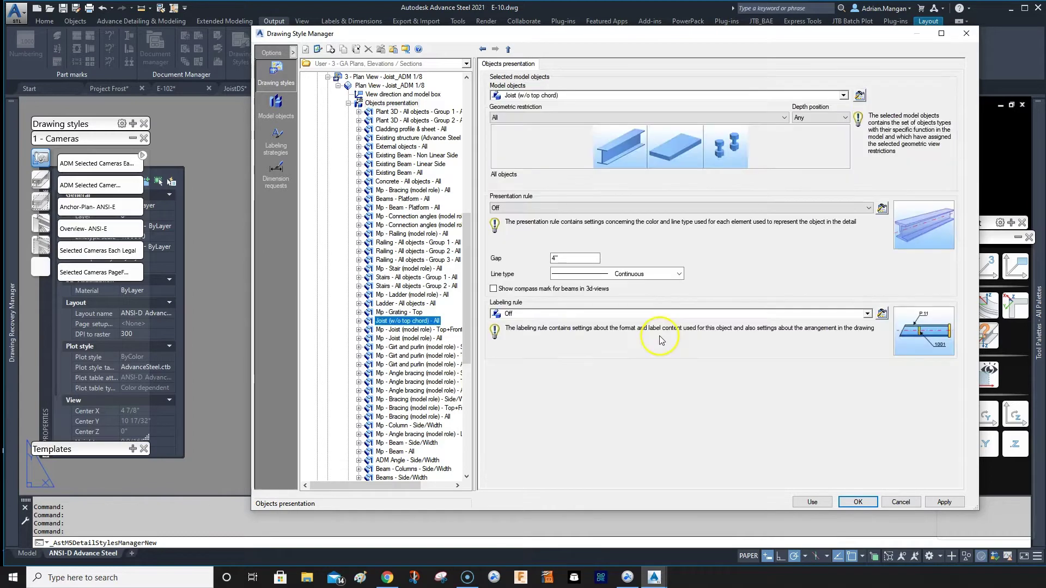
{"action": "left_click", "coordinate": [359, 322]}
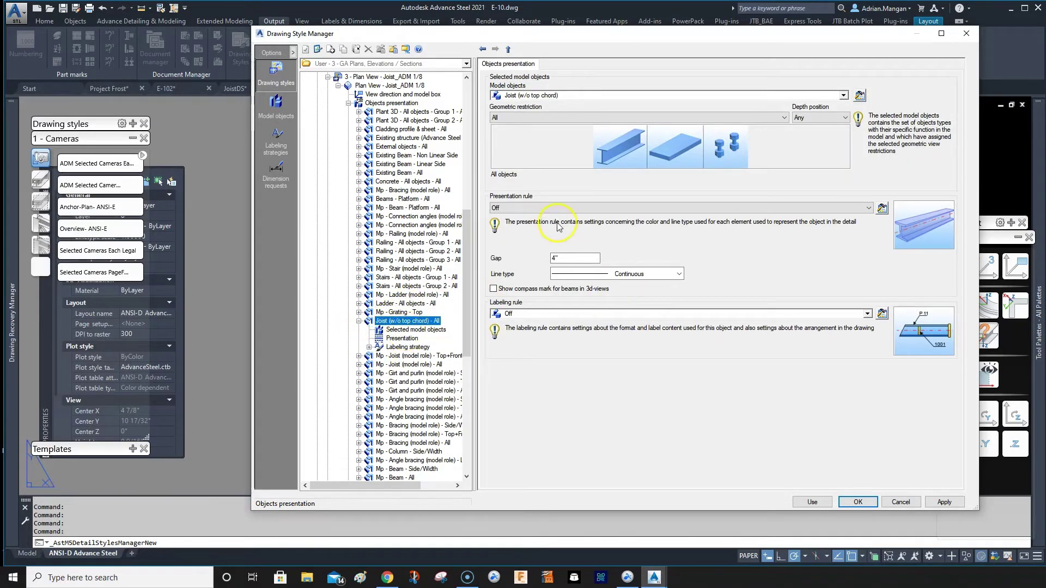
{"action": "left_click", "coordinate": [578, 118]}
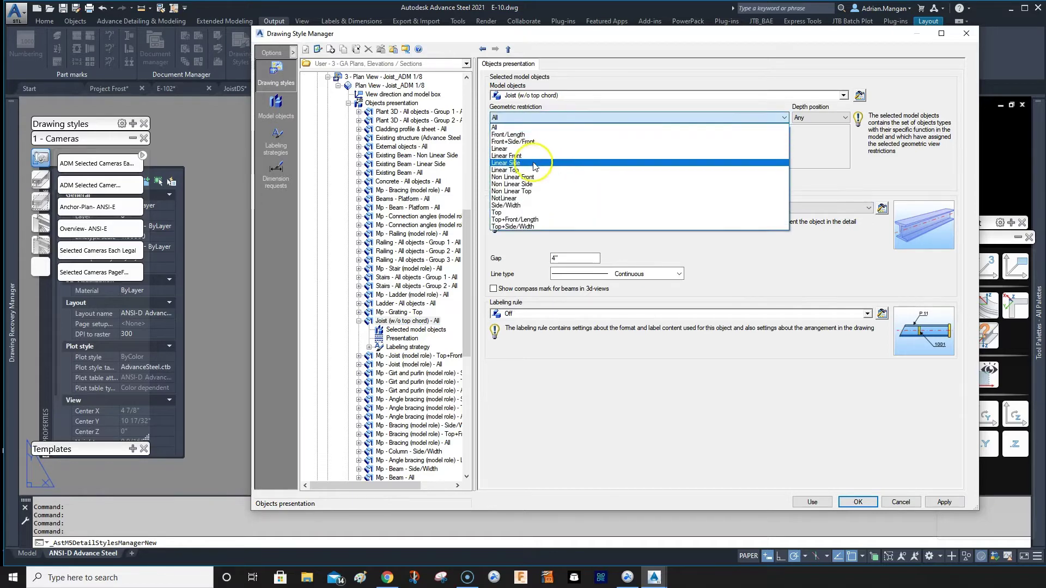
{"action": "left_click", "coordinate": [512, 205]}
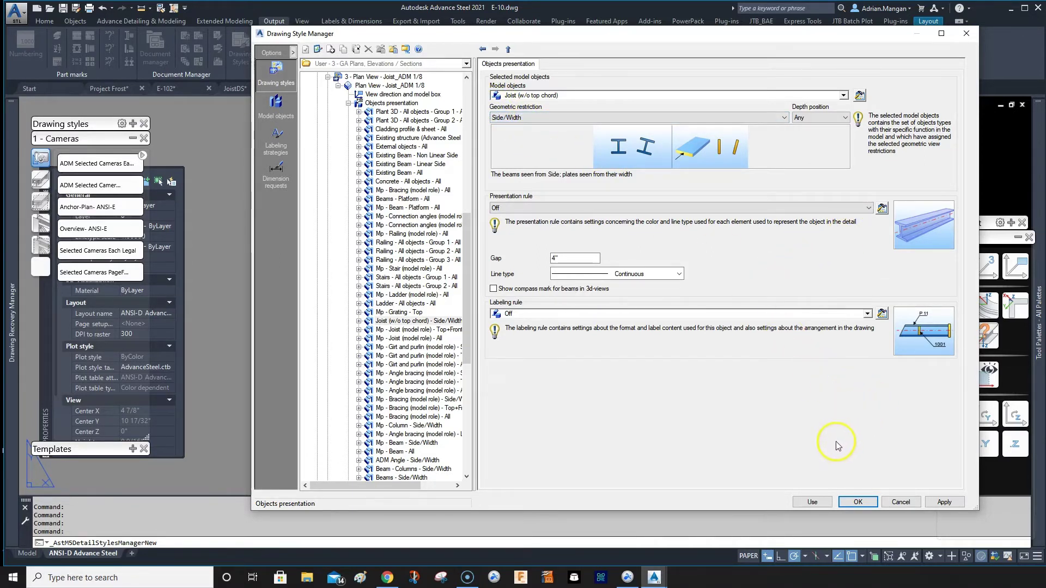
{"action": "left_click", "coordinate": [944, 501]}
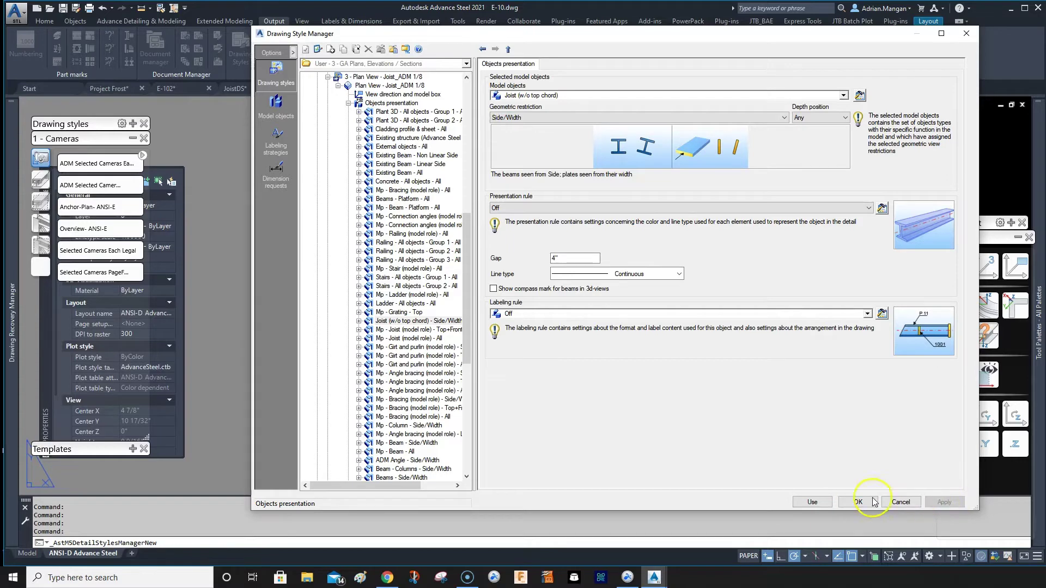
Use the Joist_ADM 1/8 style on the existing plan view and inspect the redrawn joists
{"action": "left_click", "coordinate": [797, 501]}
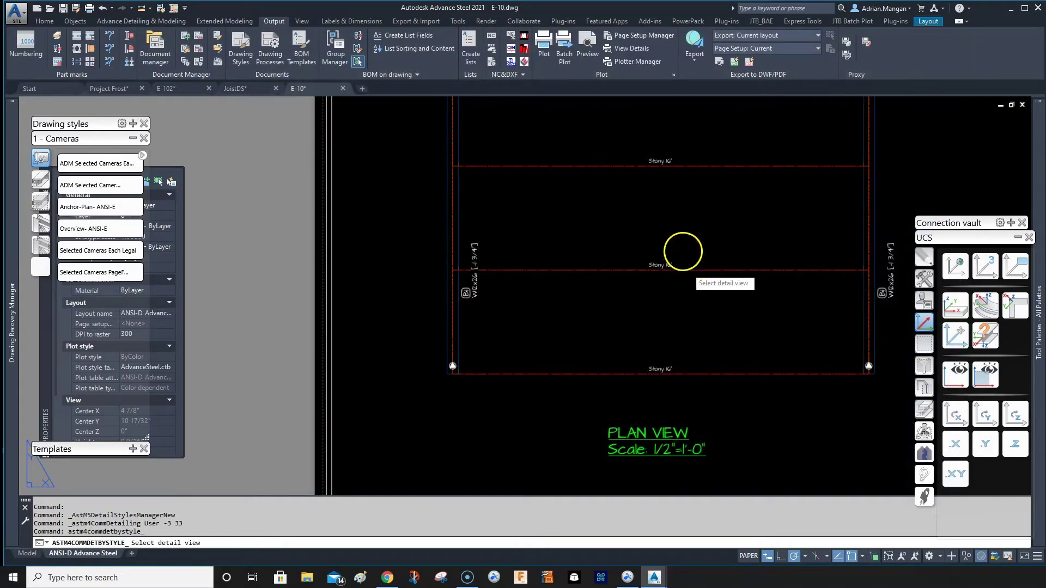
{"action": "left_click", "coordinate": [684, 256]}
{"action": "scroll", "coordinate": [626, 267], "scroll_direction": "up", "scroll_amount": 8}
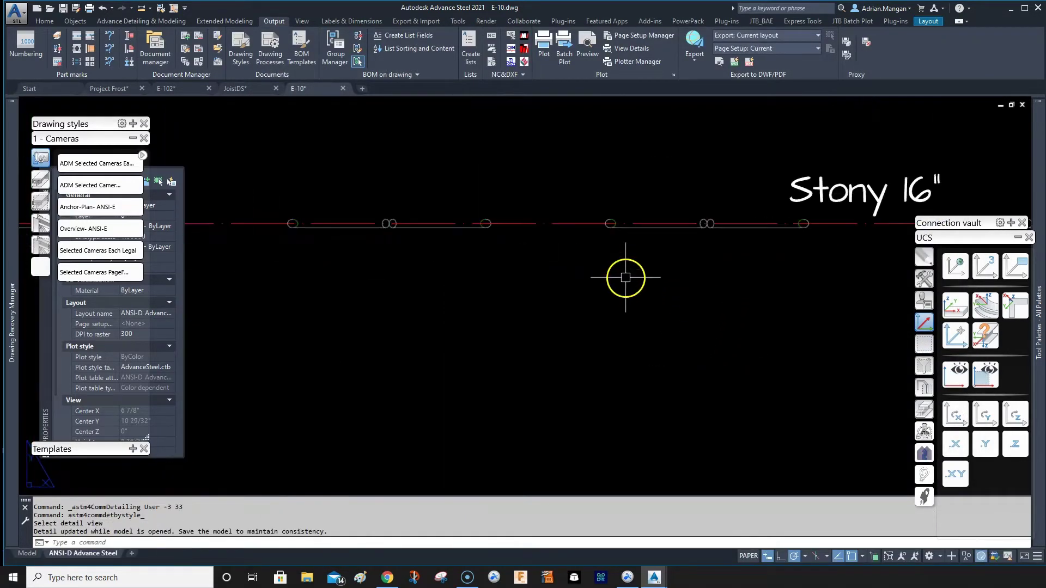
{"action": "scroll", "coordinate": [626, 277], "scroll_direction": "down", "scroll_amount": 5}
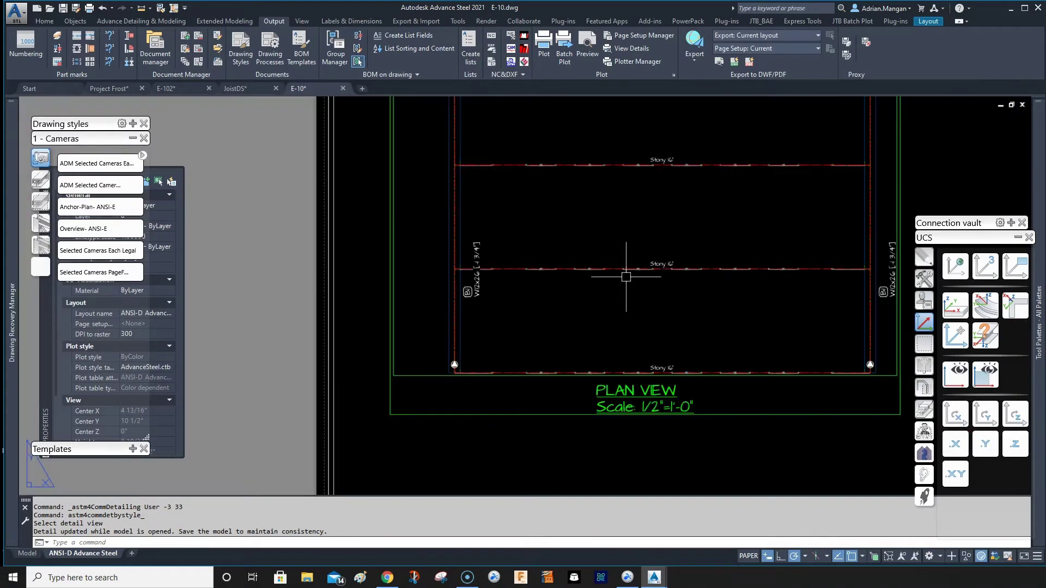
{"action": "middle_click_drag", "start_coordinate": [599, 252], "coordinate": [590, 287]}
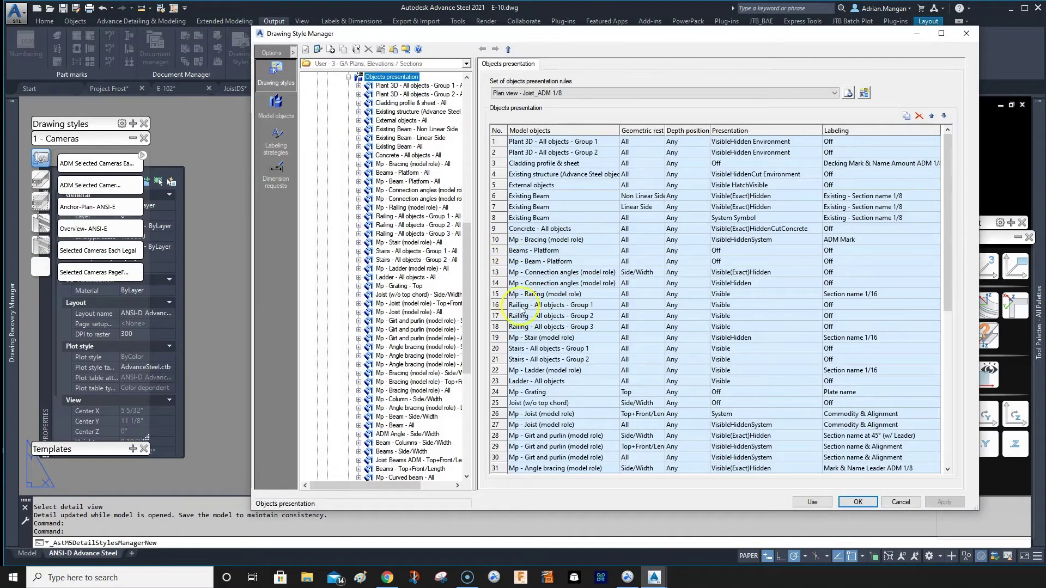
Restore the geometric restriction of the Joist (w/o top chord) rule to All and apply the change
{"action": "left_click", "coordinate": [498, 405]}
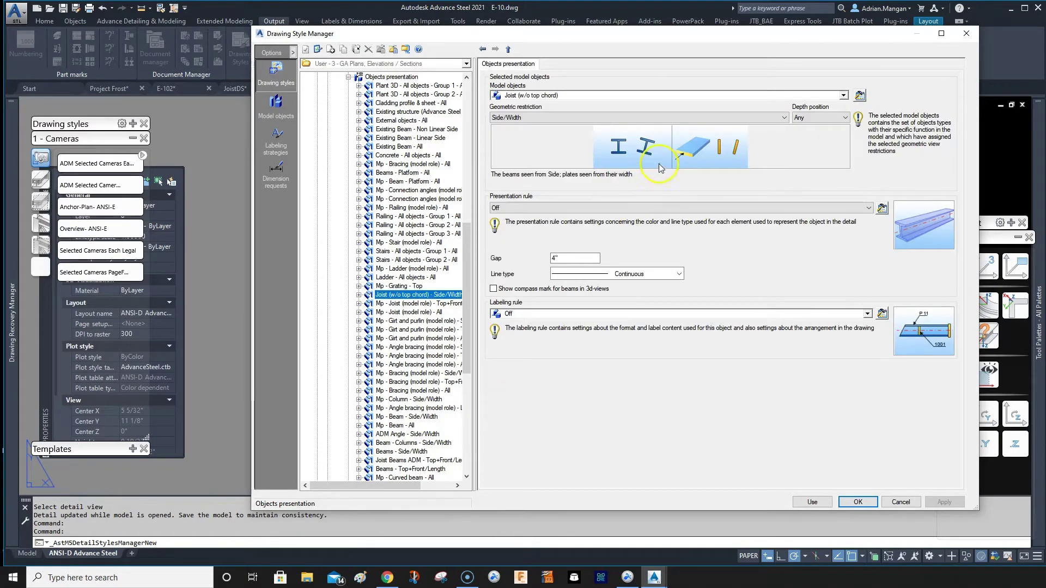
{"action": "left_click", "coordinate": [727, 117]}
{"action": "left_click", "coordinate": [601, 129]}
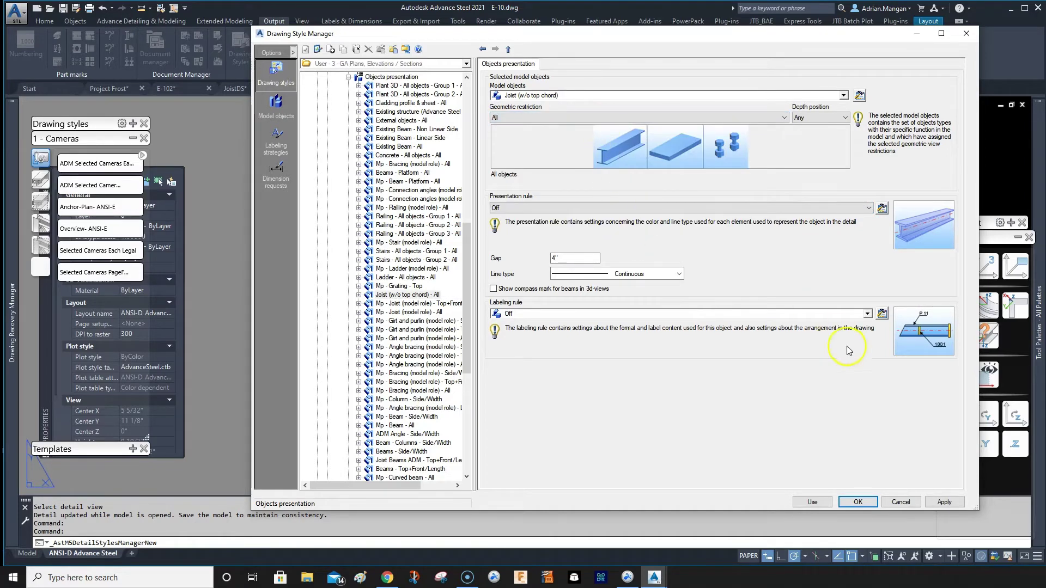
{"action": "left_click", "coordinate": [934, 503]}
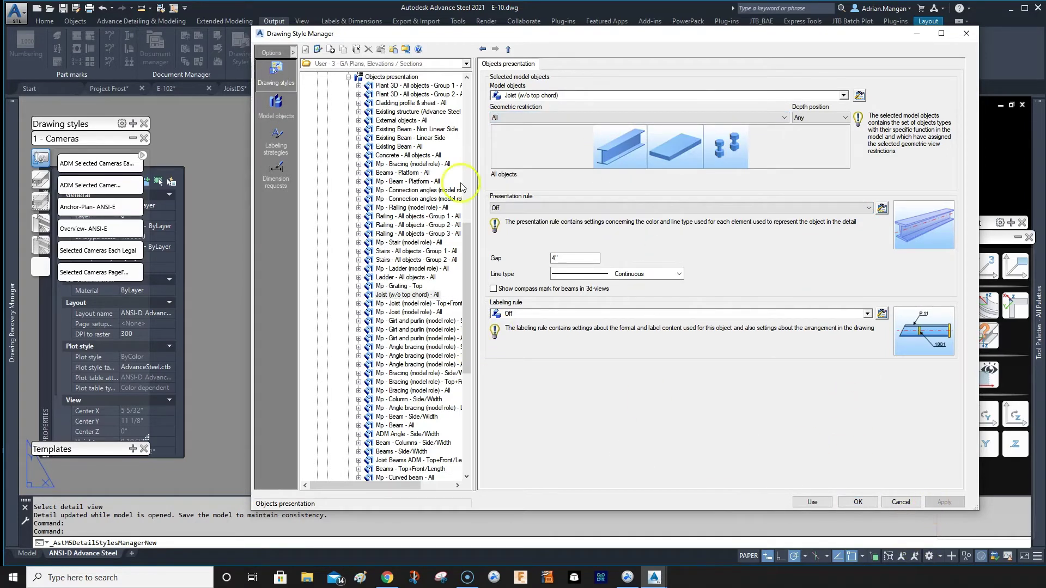
Examine the Mp - Joist (model role) rule restricted to All, including its selected model objects and model role
{"action": "left_click", "coordinate": [391, 77]}
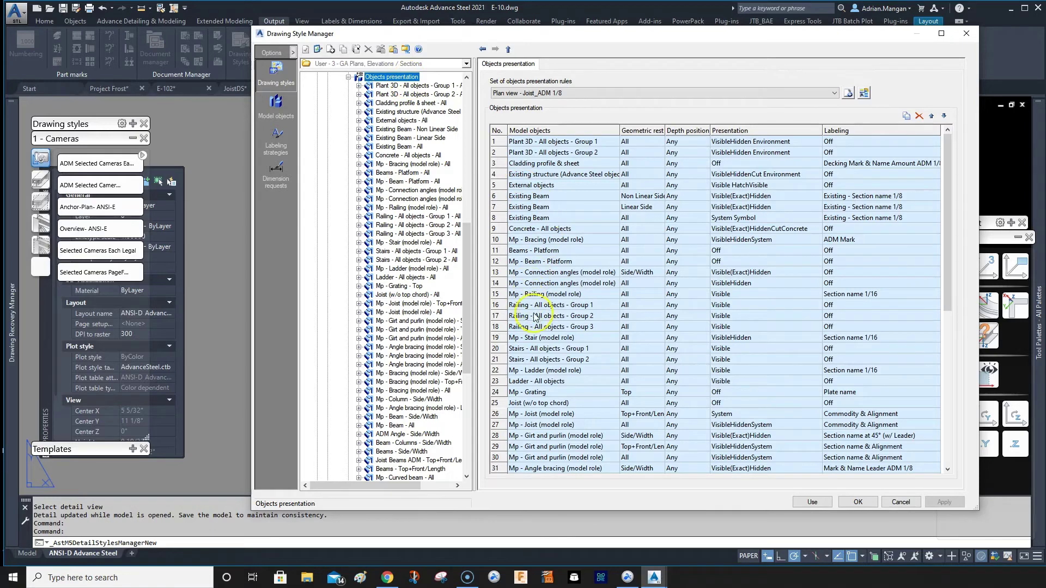
{"action": "left_click", "coordinate": [503, 416]}
{"action": "left_click", "coordinate": [501, 424]}
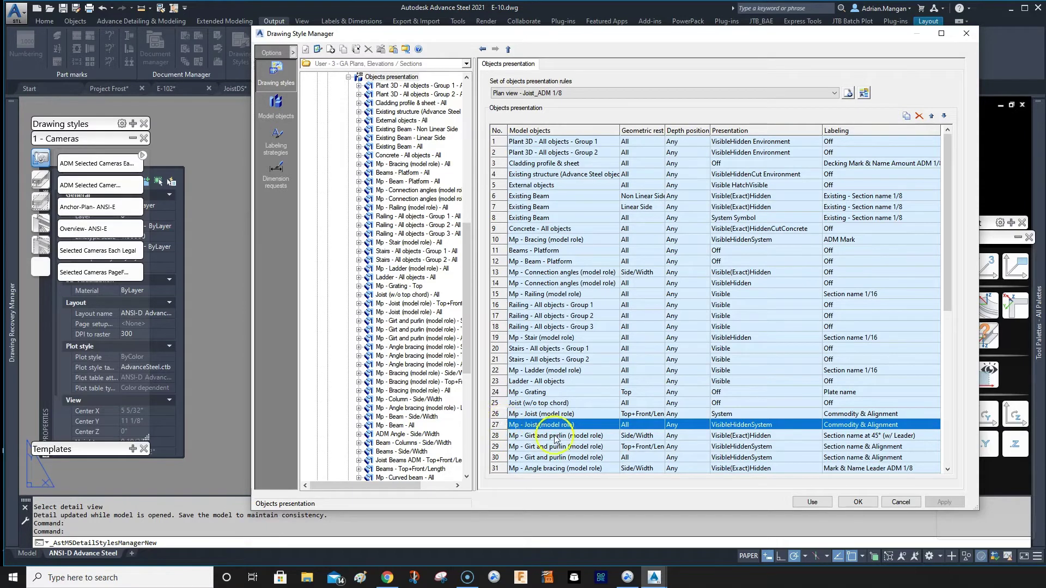
{"action": "double_click", "coordinate": [495, 424]}
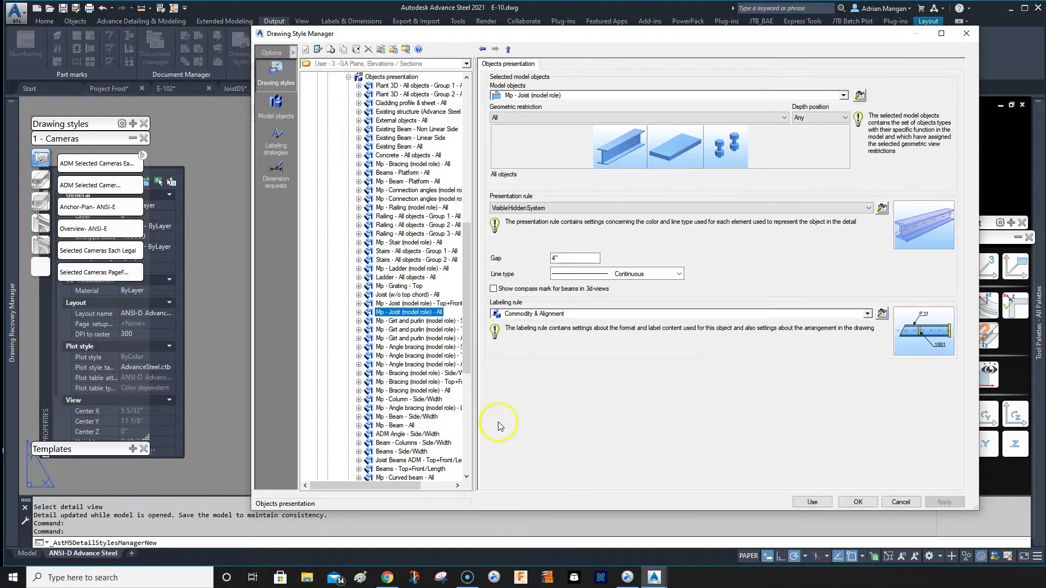
{"action": "left_click", "coordinate": [860, 95]}
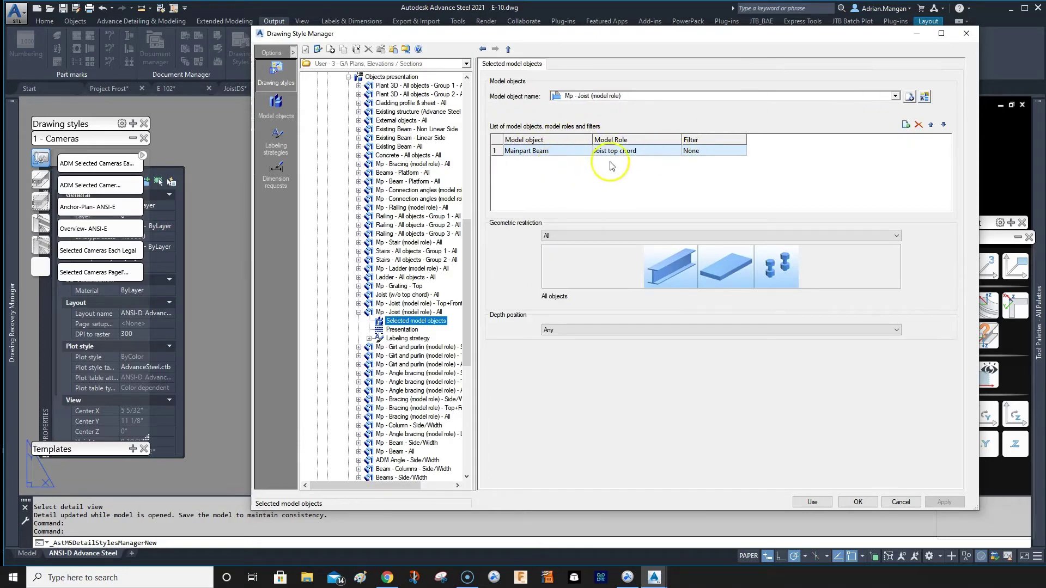
{"action": "left_click", "coordinate": [359, 312]}
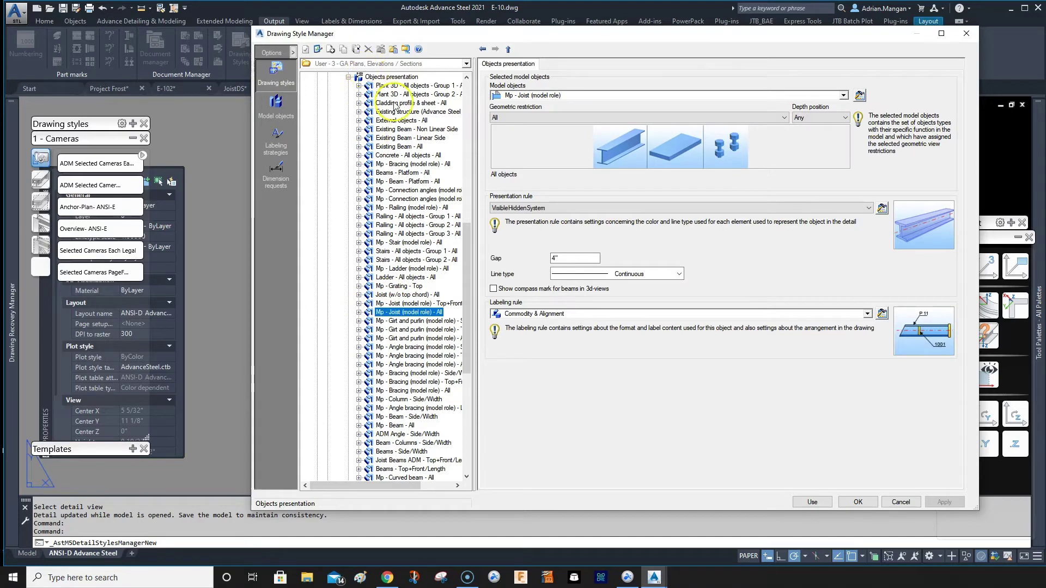
Set the labeling of the Mp - Joist (model role) rule restricted to All to Model role and move it above the Top+Front/Length joist rule
{"action": "left_click", "coordinate": [391, 77]}
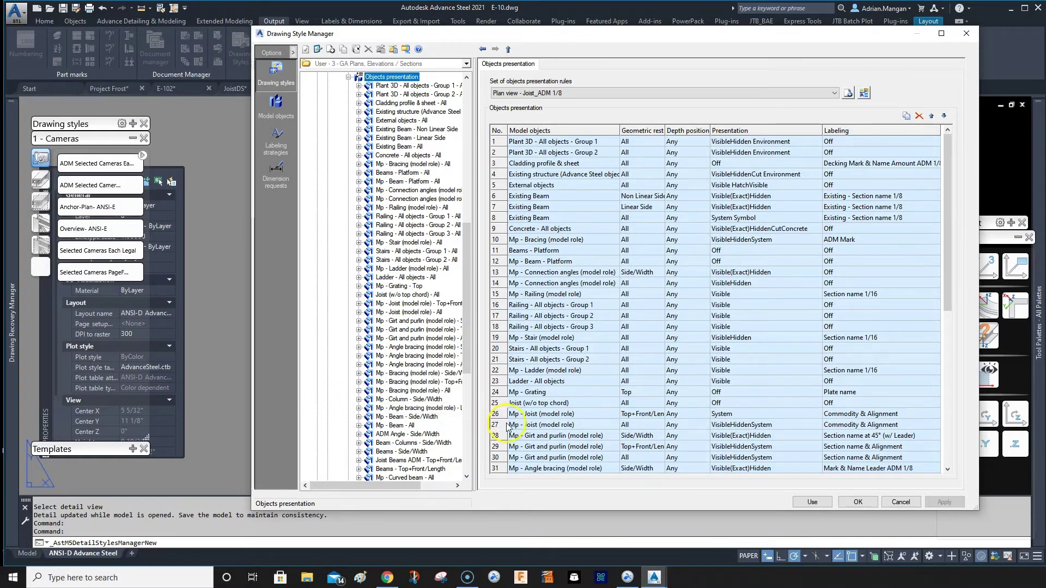
{"action": "left_click", "coordinate": [912, 426]}
{"action": "left_click", "coordinate": [934, 424]}
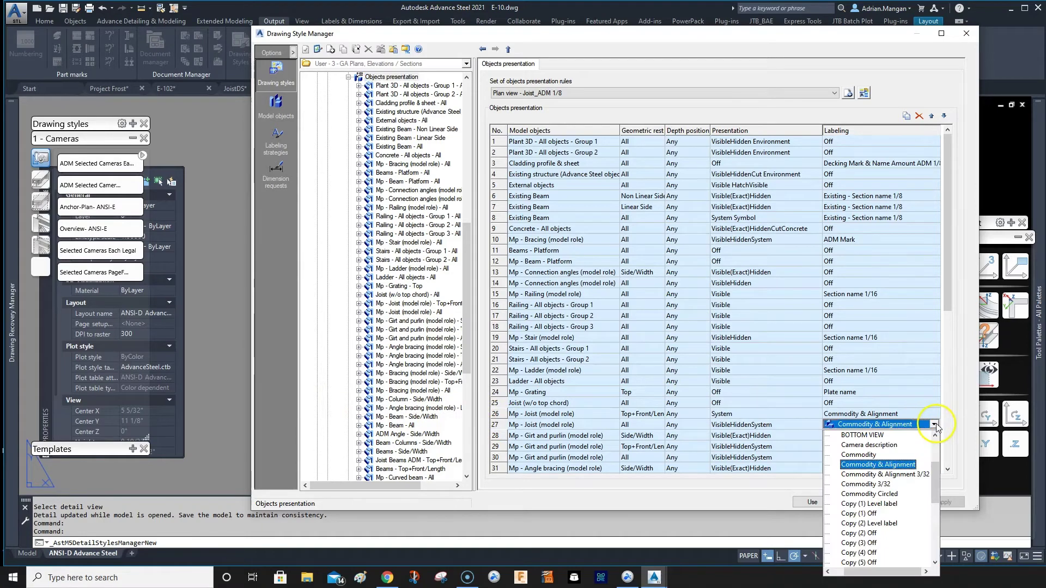
{"action": "scroll", "coordinate": [886, 496], "scroll_direction": "up", "scroll_amount": 2}
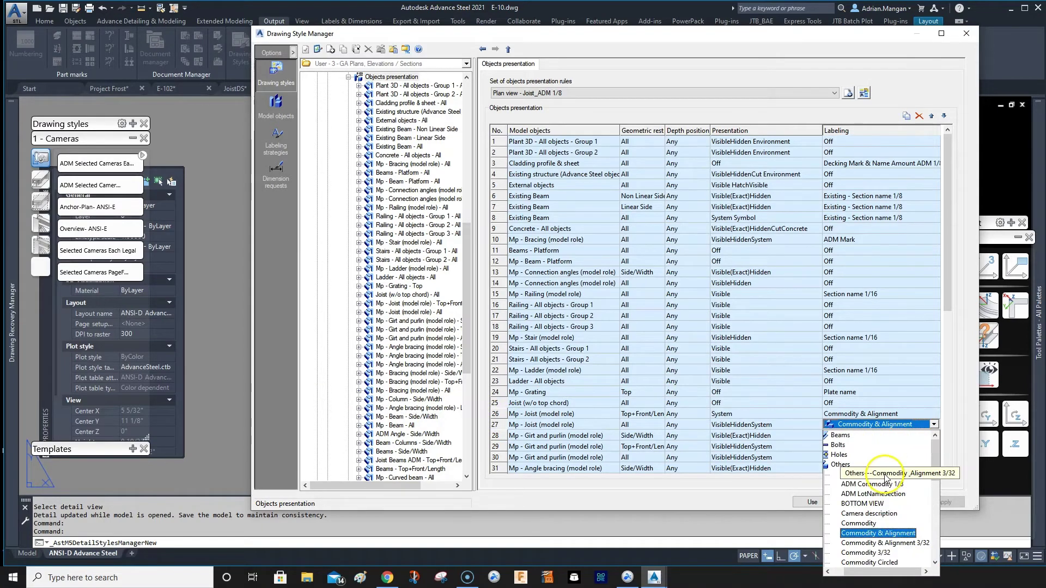
{"action": "scroll", "coordinate": [884, 480], "scroll_direction": "down", "scroll_amount": 8}
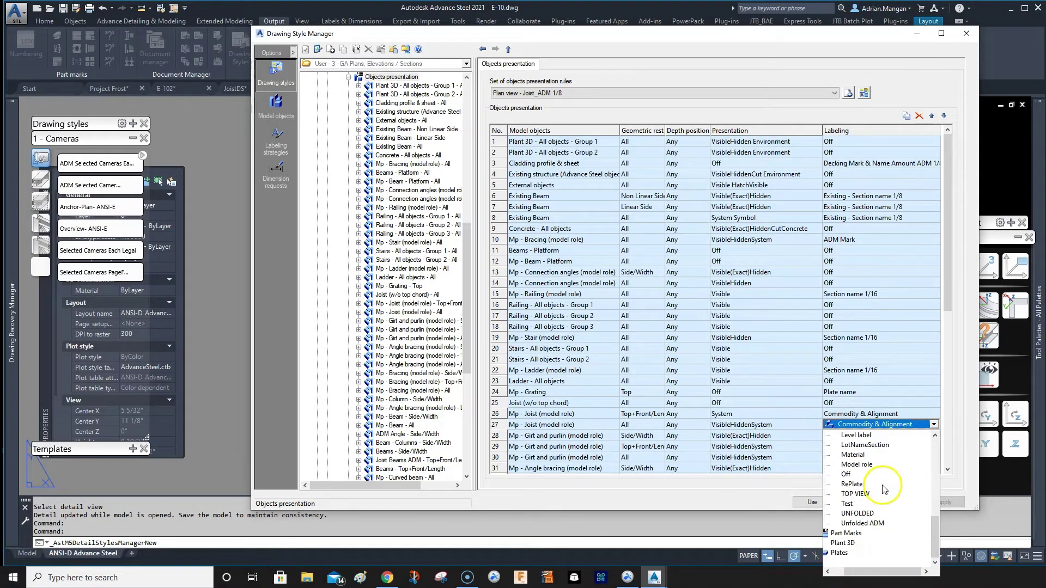
{"action": "scroll", "coordinate": [883, 487], "scroll_direction": "up", "scroll_amount": 2}
{"action": "scroll", "coordinate": [864, 503], "scroll_direction": "down", "scroll_amount": 2}
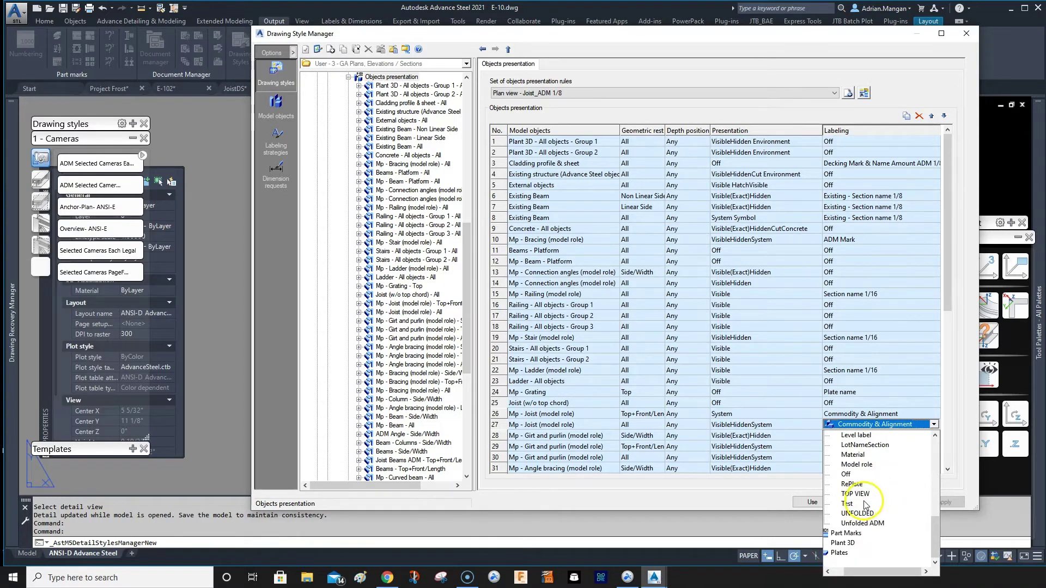
{"action": "left_click", "coordinate": [865, 465]}
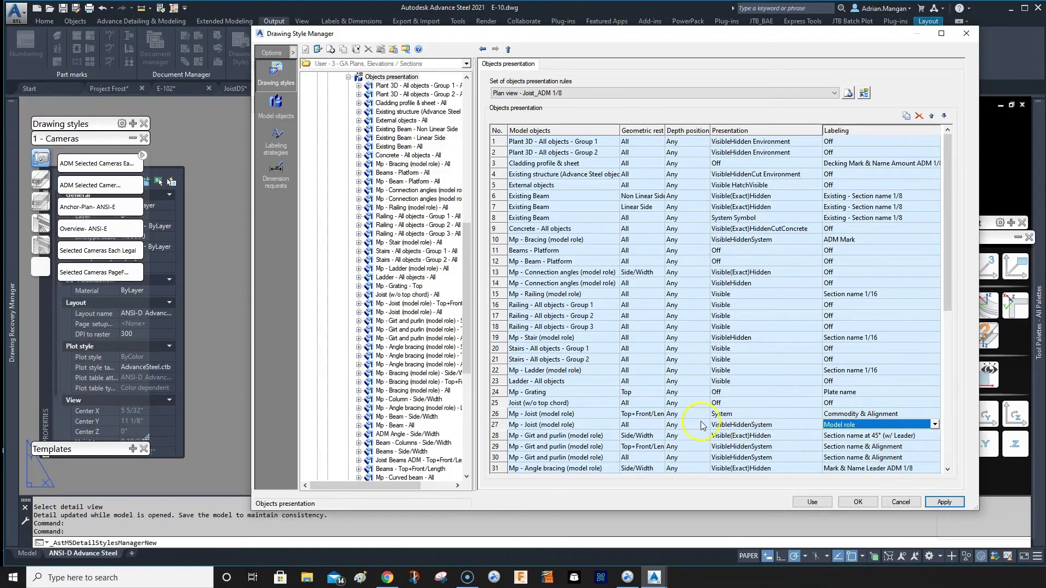
{"action": "left_click", "coordinate": [500, 424]}
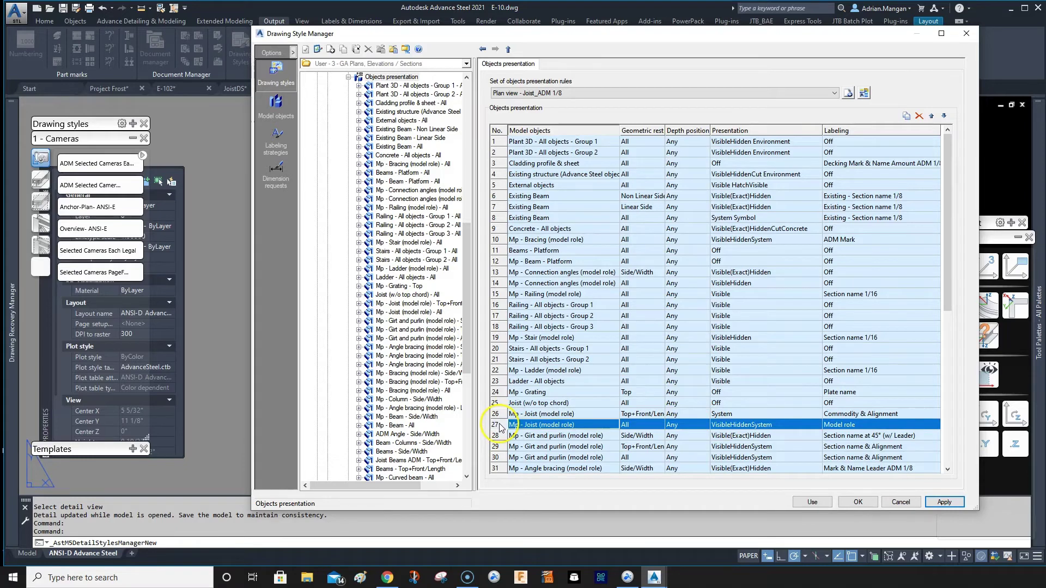
{"action": "left_click", "coordinate": [932, 117]}
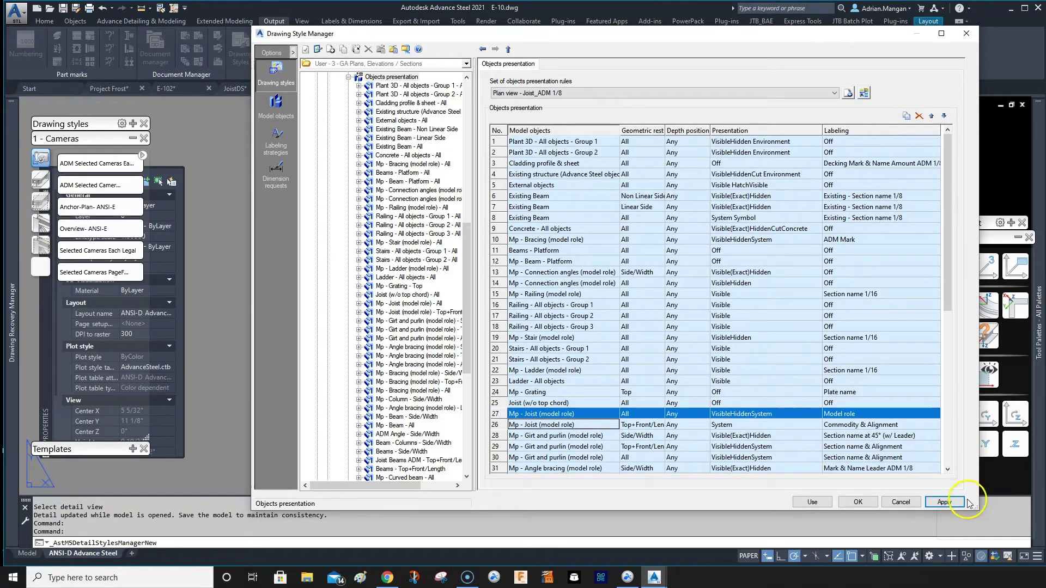
Redraw the existing plan view with the Joist_ADM 1/8 style to test the Model role labeling on the joists
{"action": "left_click", "coordinate": [811, 502]}
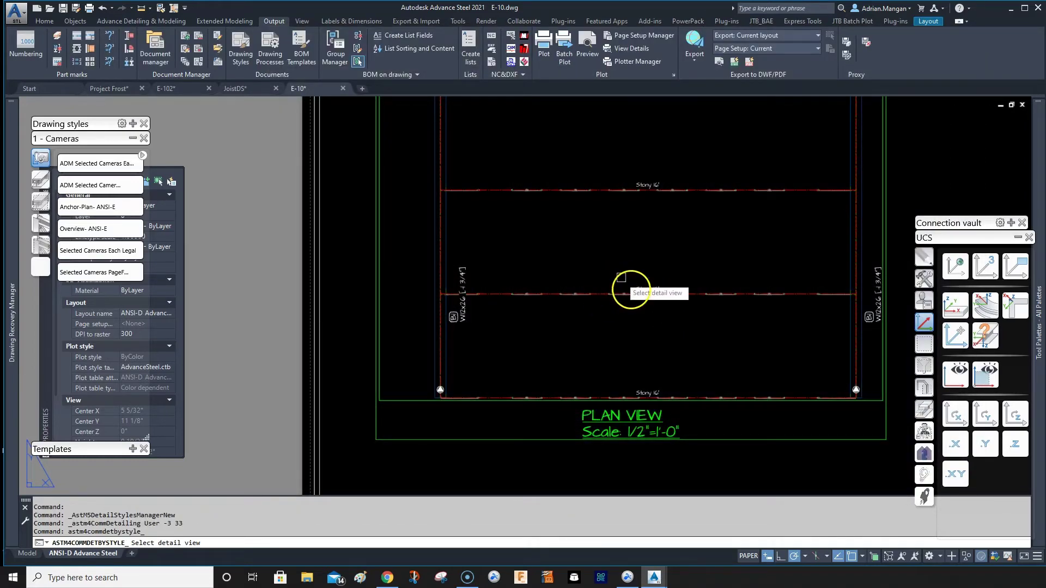
{"action": "scroll", "coordinate": [599, 294], "scroll_direction": "up", "scroll_amount": 4}
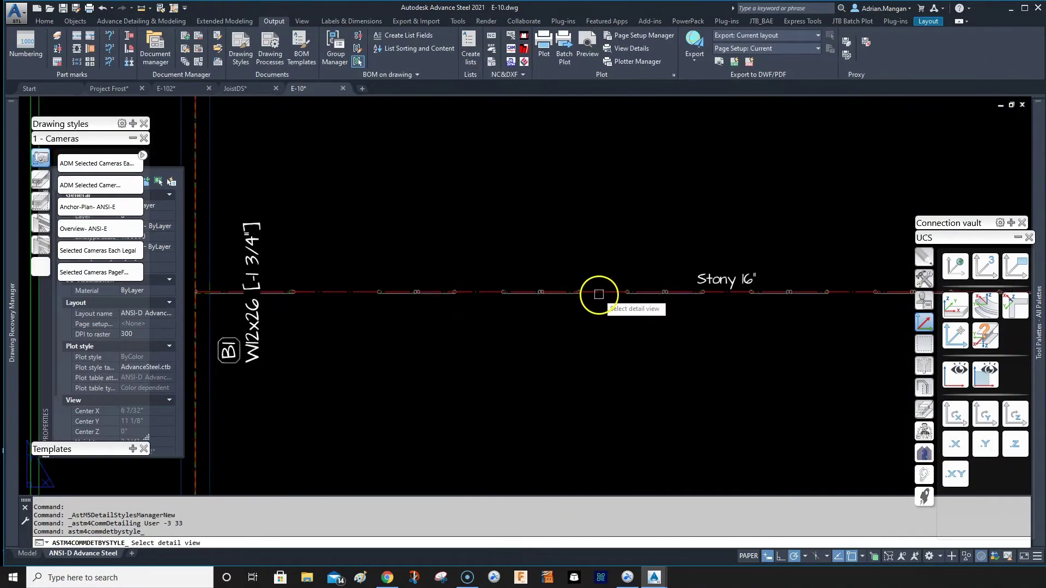
{"action": "left_click", "coordinate": [605, 293]}
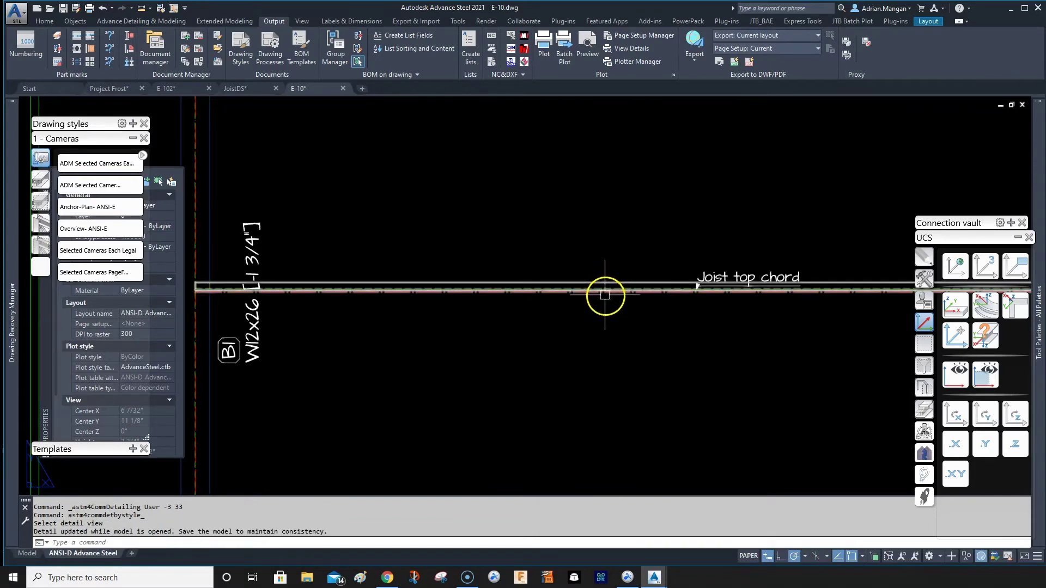
Examine the redrawn joist line, its end at the supporting beam, and the joist's label in the plan view
{"action": "mouse_move", "coordinate": [588, 294]}
{"action": "middle_mouse_down"}
{"action": "mouse_move", "coordinate": [645, 296]}
{"action": "mouse_move", "coordinate": [532, 206]}
{"action": "middle_mouse_up"}
{"action": "scroll", "coordinate": [495, 243], "scroll_direction": "up", "scroll_amount": 5}
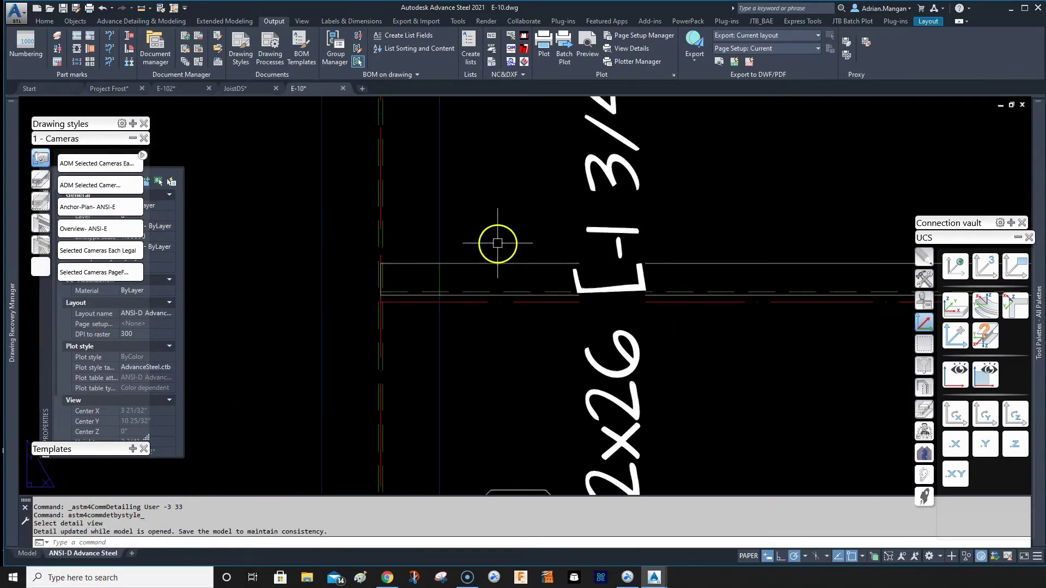
{"action": "scroll", "coordinate": [490, 267], "scroll_direction": "down", "scroll_amount": 8}
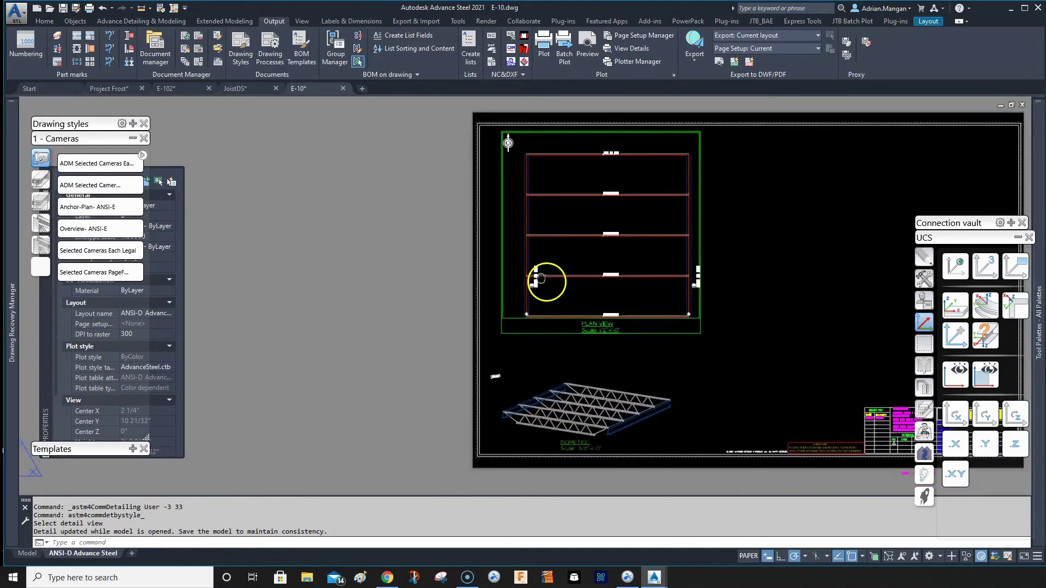
{"action": "scroll", "coordinate": [644, 294], "scroll_direction": "up", "scroll_amount": 5}
{"action": "scroll", "coordinate": [637, 275], "scroll_direction": "up", "scroll_amount": 4}
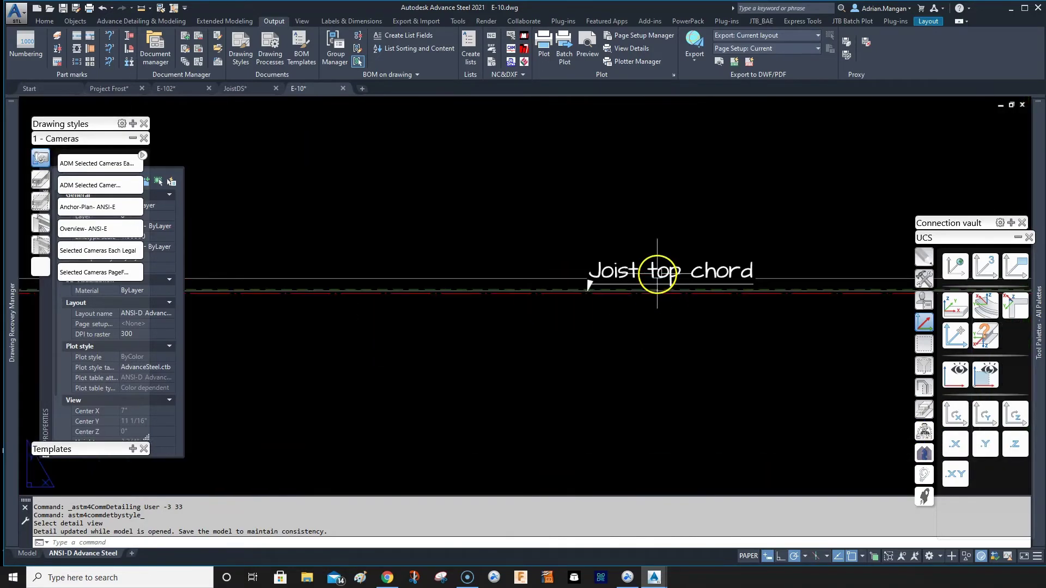
{"action": "left_click", "coordinate": [606, 274]}
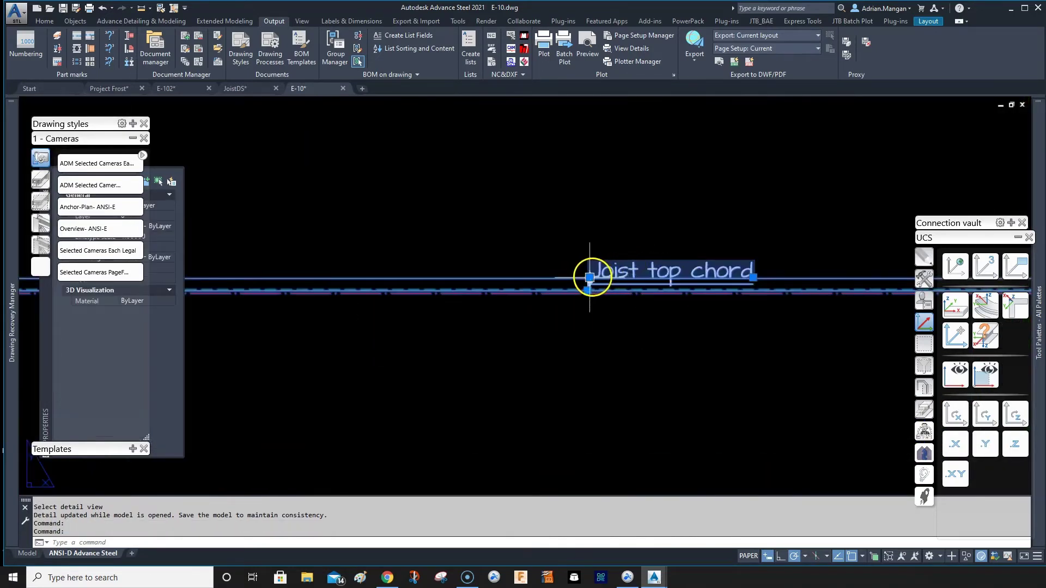
{"action": "left_click", "coordinate": [604, 275]}
{"action": "key", "text": "Escape"}
Set the labeling of the All-restricted Mp - Joist (model role) rule to Section name 3/32 and reuse the style on the plan view
{"action": "scroll", "coordinate": [708, 228], "scroll_direction": "down", "scroll_amount": 3}
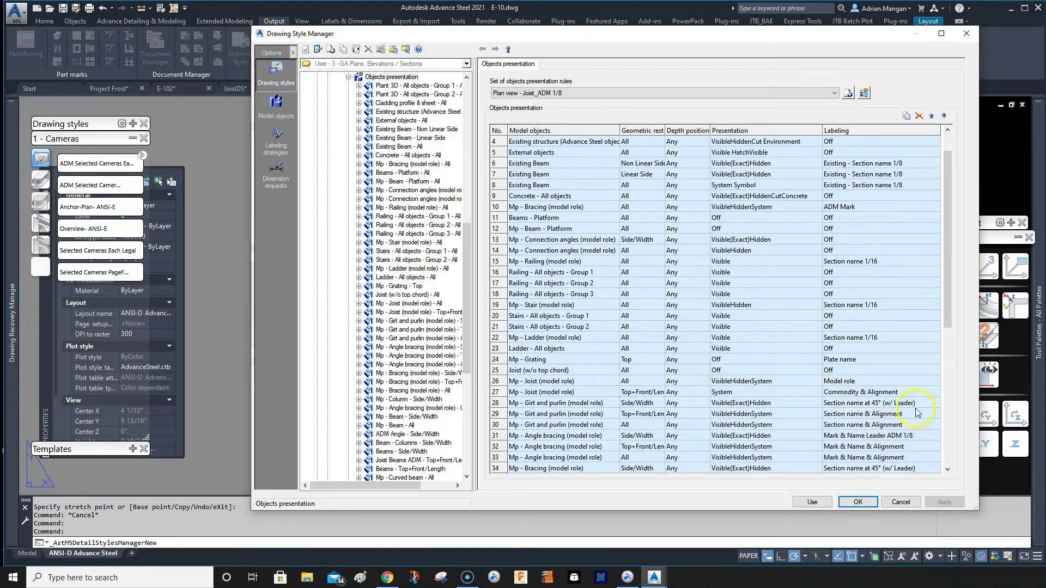
{"action": "left_click", "coordinate": [915, 382]}
{"action": "left_click", "coordinate": [933, 381]}
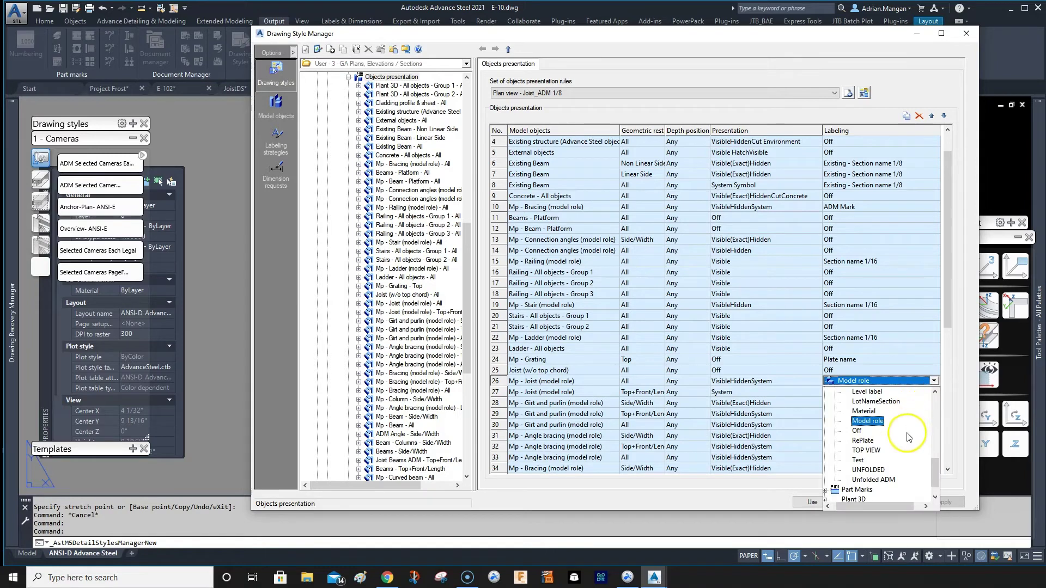
{"action": "scroll", "coordinate": [895, 453], "scroll_direction": "up", "scroll_amount": 10}
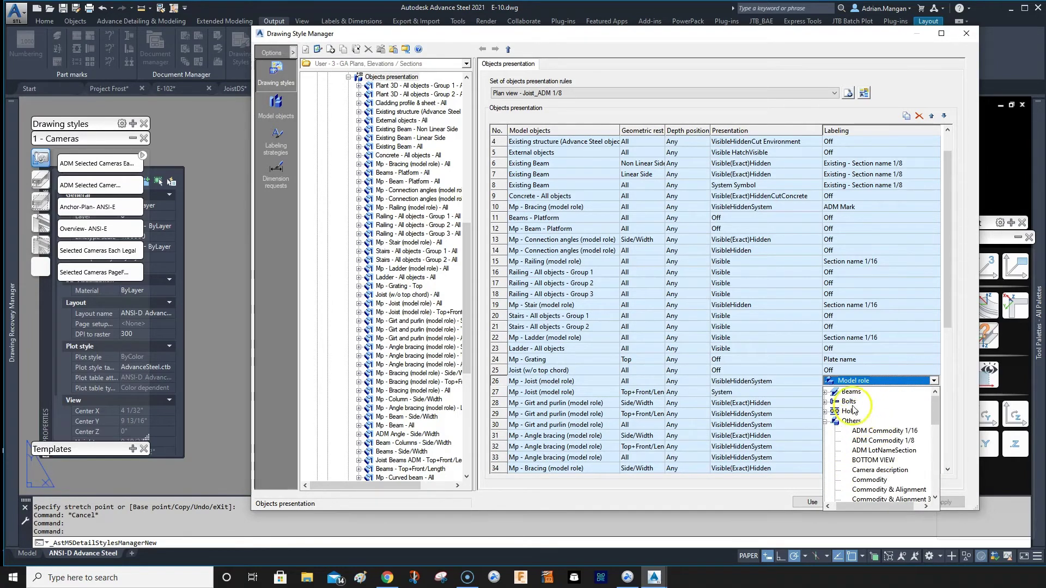
{"action": "left_click", "coordinate": [825, 392]}
{"action": "scroll", "coordinate": [885, 468], "scroll_direction": "down", "scroll_amount": 6}
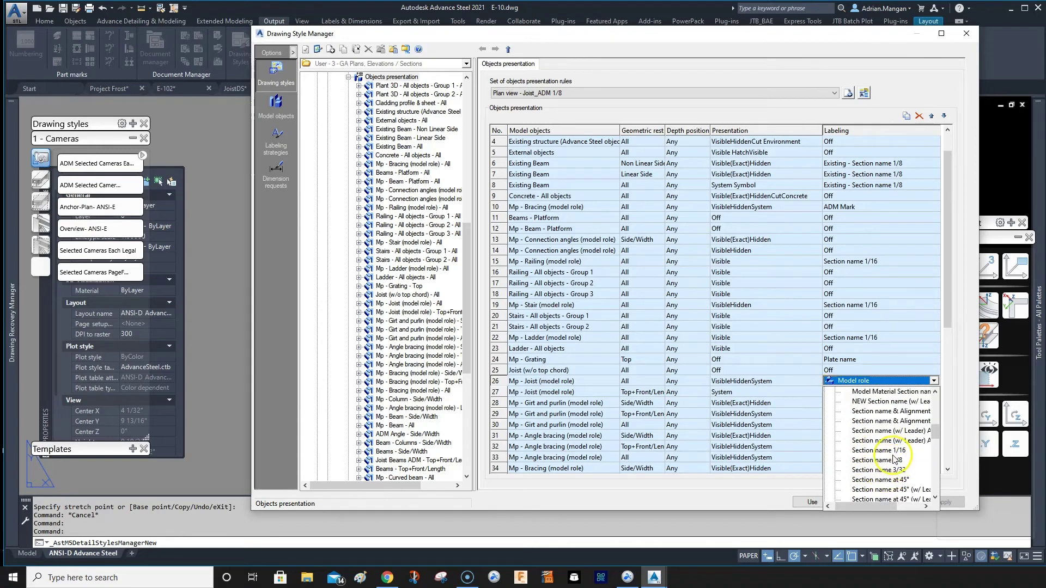
{"action": "scroll", "coordinate": [888, 469], "scroll_direction": "down", "scroll_amount": 3}
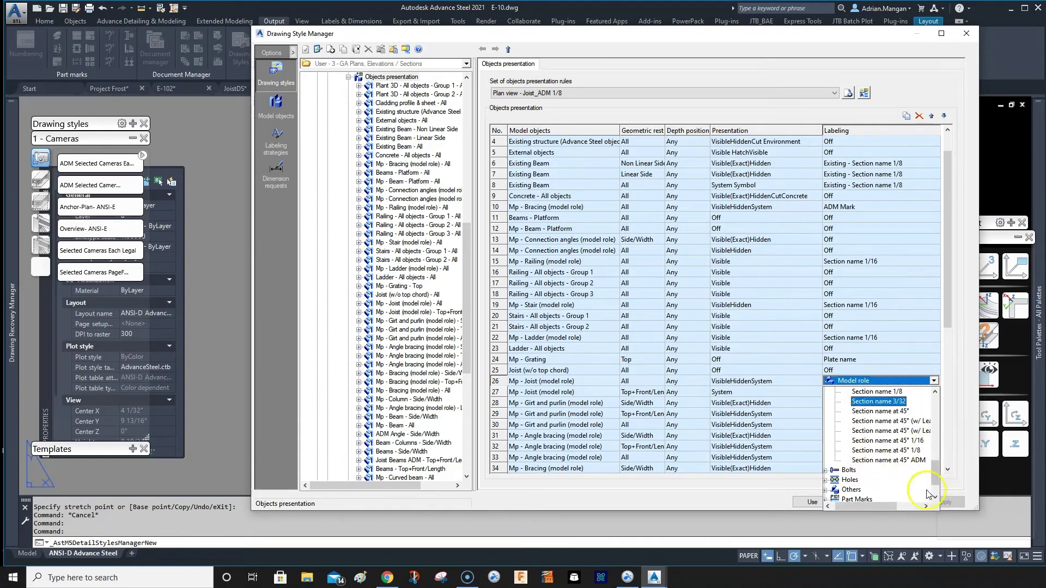
{"action": "left_click", "coordinate": [902, 402]}
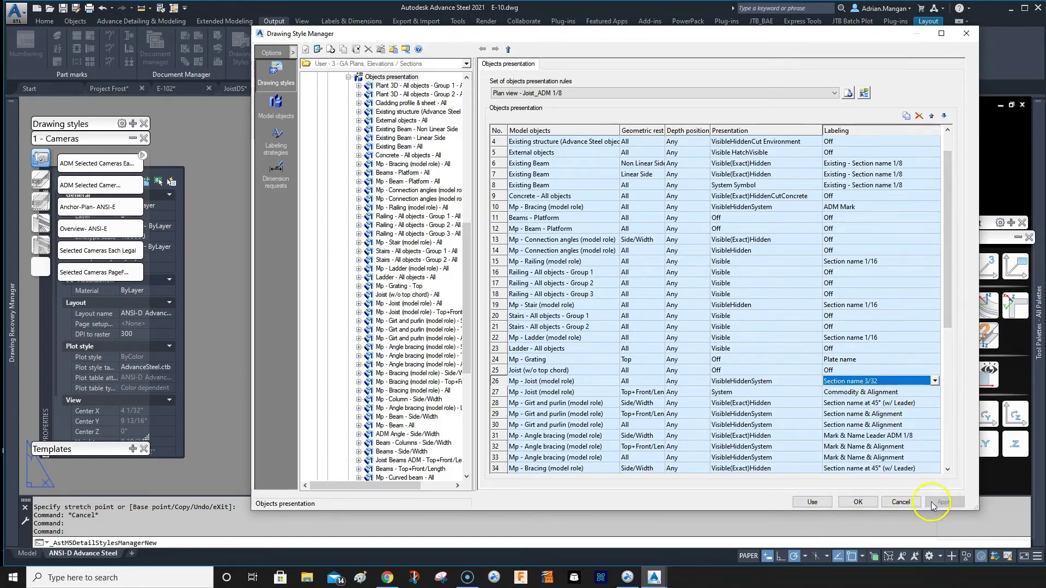
{"action": "left_click", "coordinate": [812, 501]}
{"action": "left_click", "coordinate": [754, 308]}
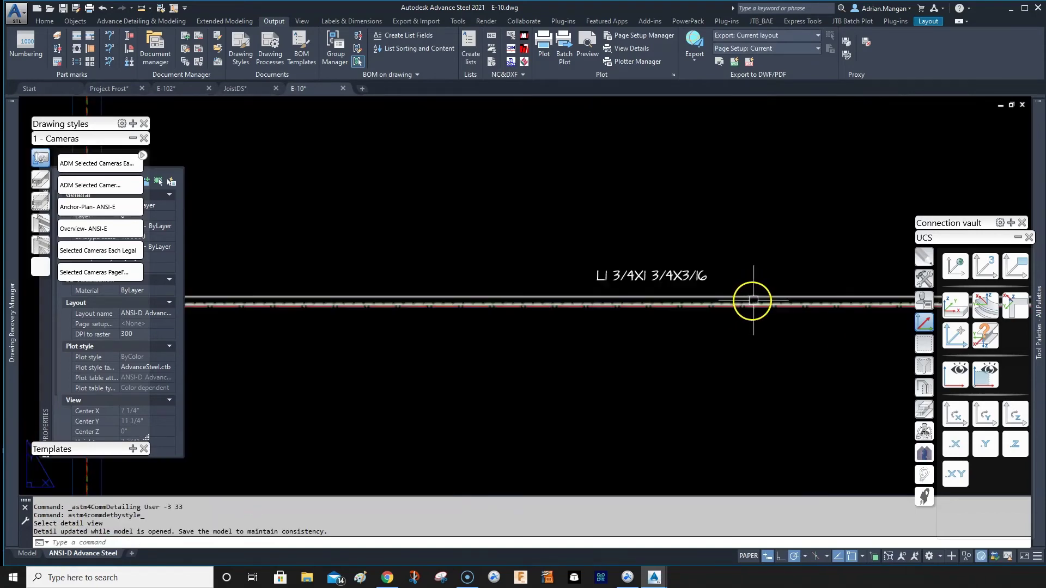
Examine the section name labels and the double-line top chords of the joists across the plan view
{"action": "scroll", "coordinate": [754, 283], "scroll_direction": "down", "scroll_amount": 6}
{"action": "scroll", "coordinate": [760, 278], "scroll_direction": "up", "scroll_amount": 4}
{"action": "scroll", "coordinate": [730, 310], "scroll_direction": "down", "scroll_amount": 1}
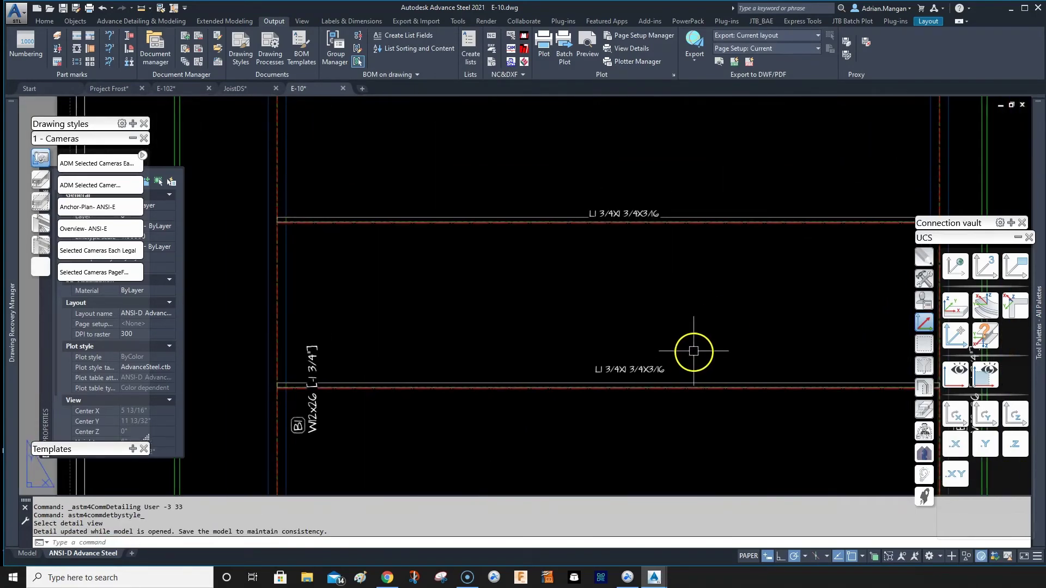
{"action": "scroll", "coordinate": [693, 343], "scroll_direction": "up", "scroll_amount": 2}
{"action": "scroll", "coordinate": [697, 336], "scroll_direction": "down", "scroll_amount": 4}
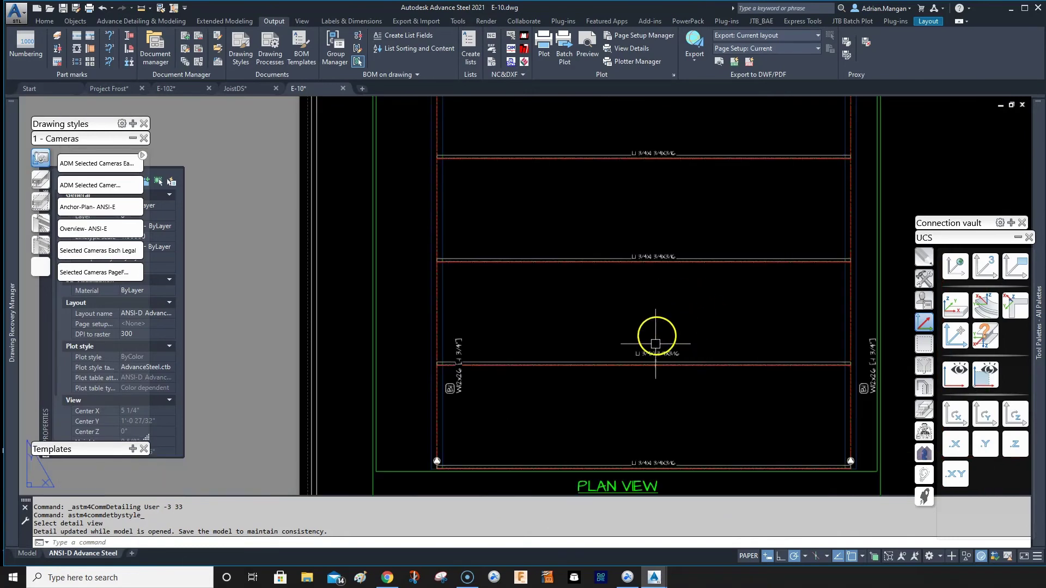
{"action": "scroll", "coordinate": [640, 232], "scroll_direction": "down", "scroll_amount": 2}
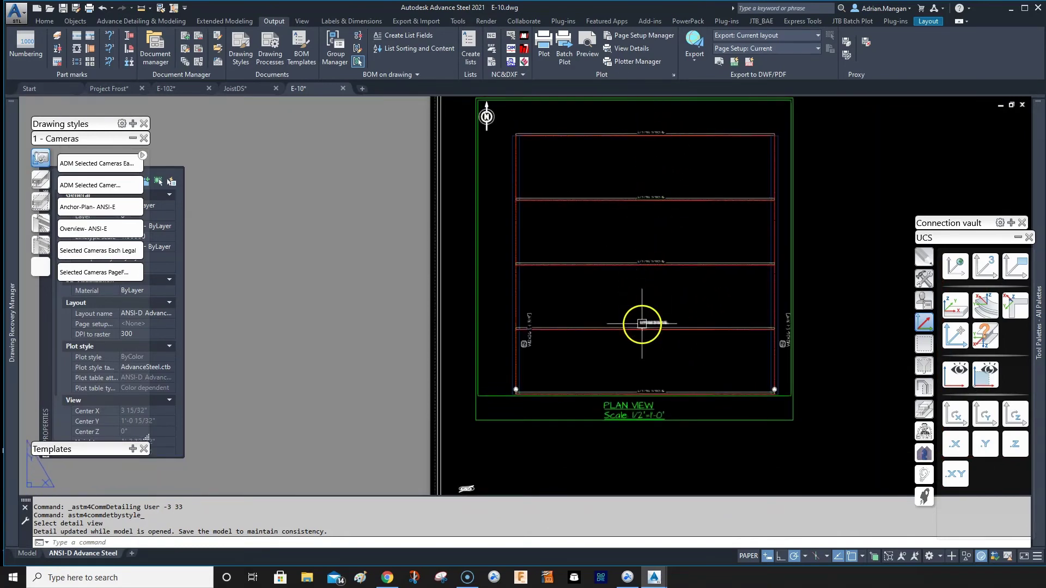
{"action": "scroll", "coordinate": [642, 324], "scroll_direction": "up", "scroll_amount": 4}
{"action": "scroll", "coordinate": [651, 327], "scroll_direction": "down", "scroll_amount": 3}
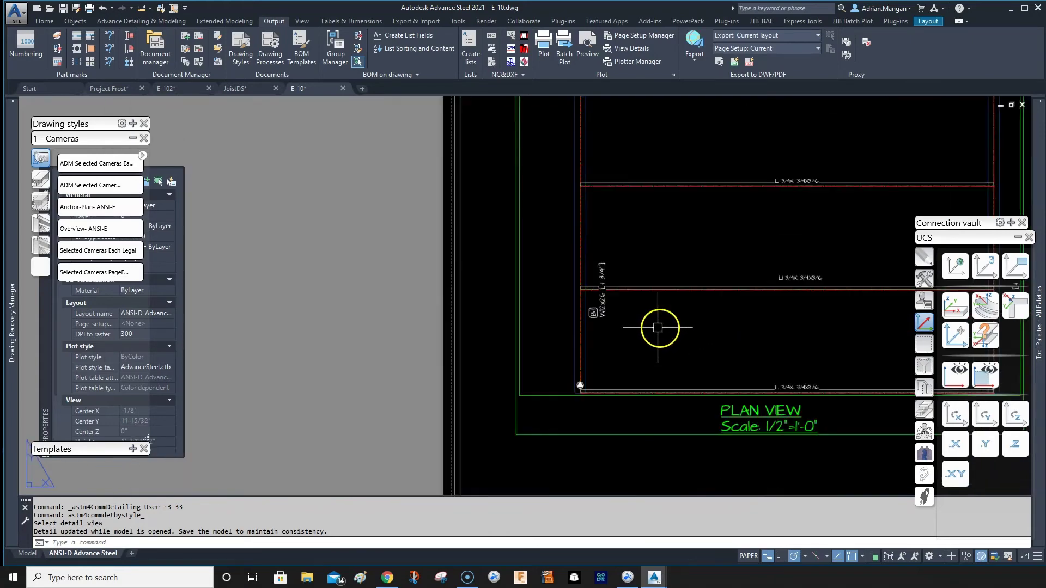
{"action": "scroll", "coordinate": [651, 326], "scroll_direction": "up", "scroll_amount": 3}
{"action": "scroll", "coordinate": [545, 333], "scroll_direction": "down", "scroll_amount": 4}
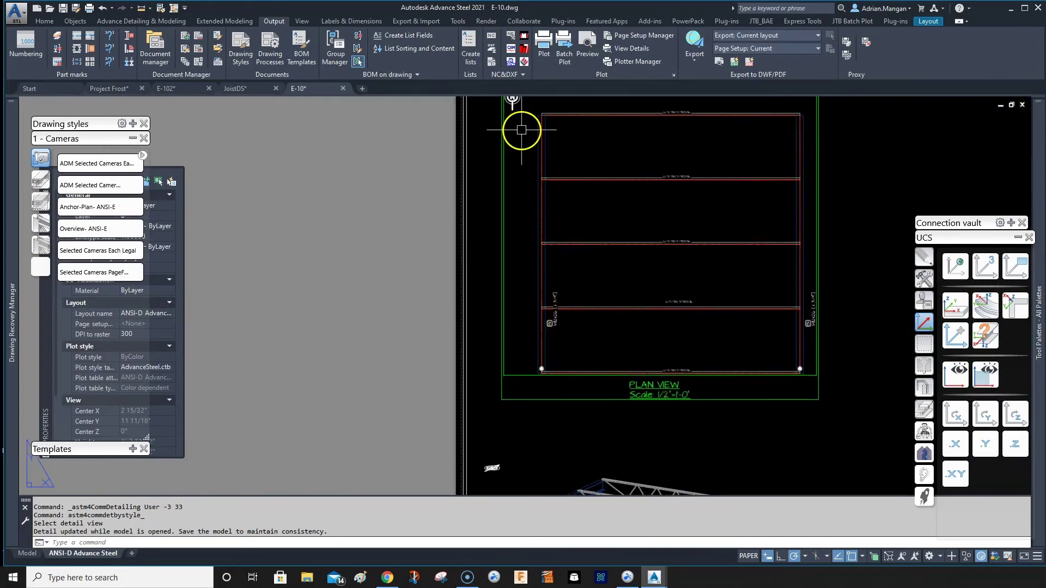
{"action": "scroll", "coordinate": [599, 194], "scroll_direction": "up", "scroll_amount": 2}
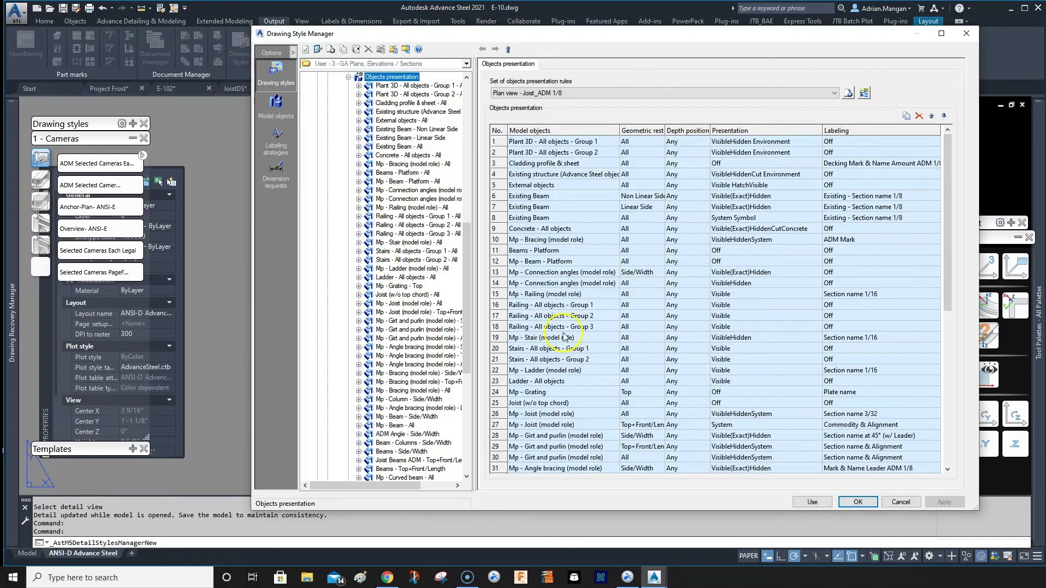
Move the All-restricted Mp - Joist (model role) rule below the Top+Front/Length joist rule and apply the change
{"action": "left_click", "coordinate": [502, 284]}
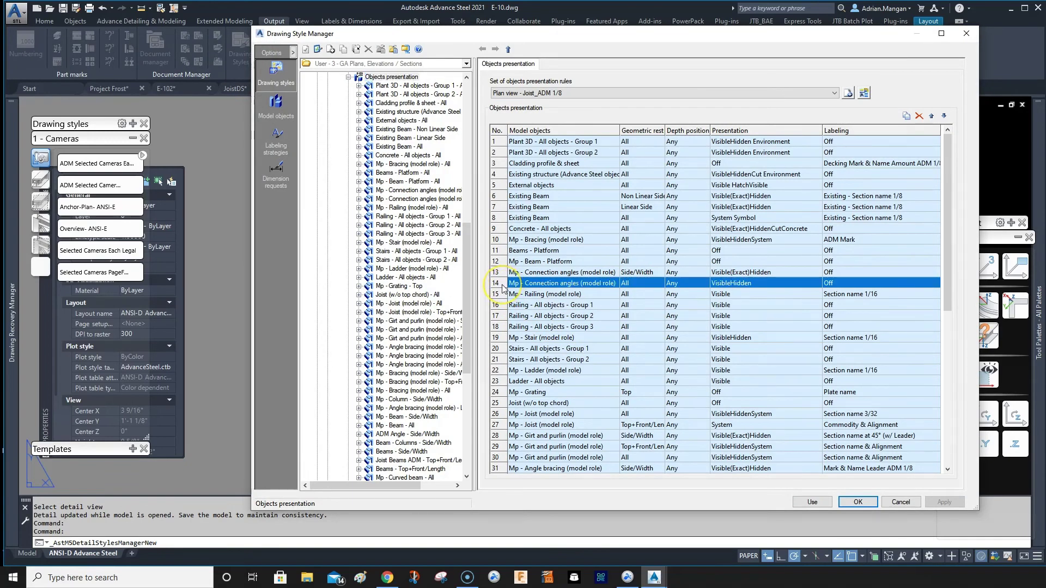
{"action": "left_click", "coordinate": [501, 415]}
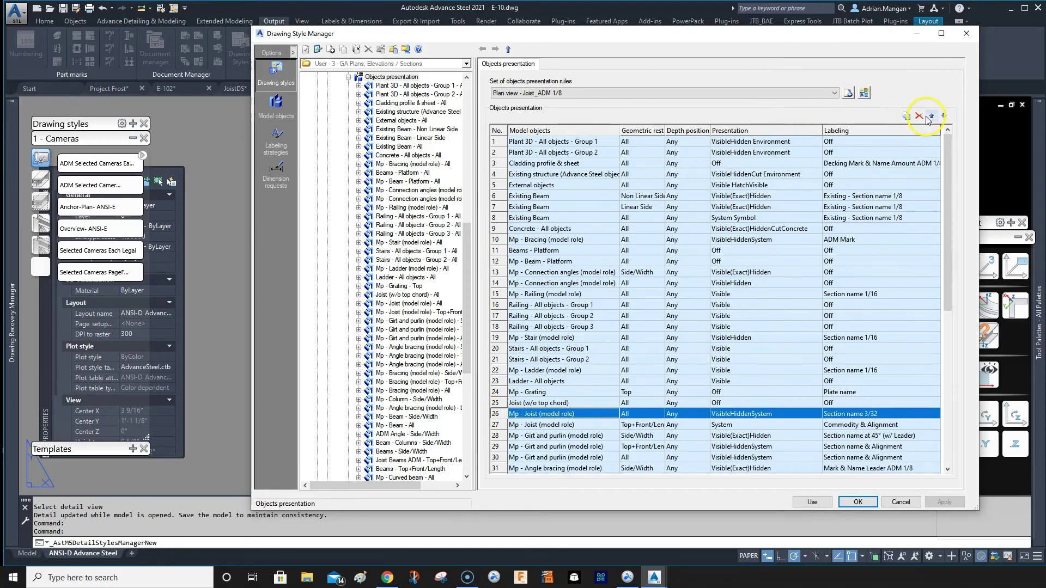
{"action": "left_click", "coordinate": [944, 115]}
{"action": "left_click", "coordinate": [943, 502]}
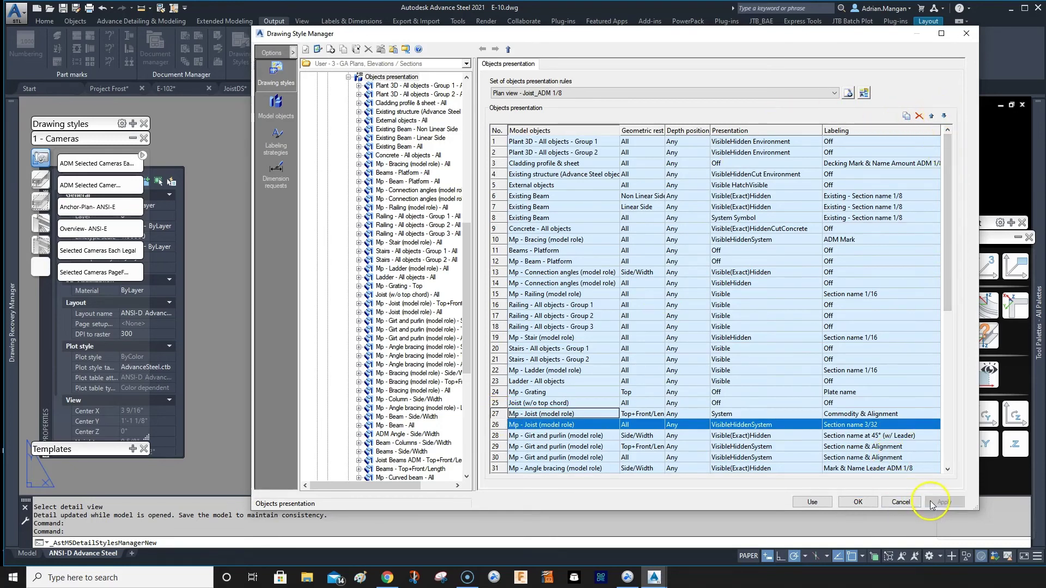
Update the plan view with the reordered Joist_ADM 1/8 rules and check the joist lines and labels
{"action": "left_click", "coordinate": [811, 502]}
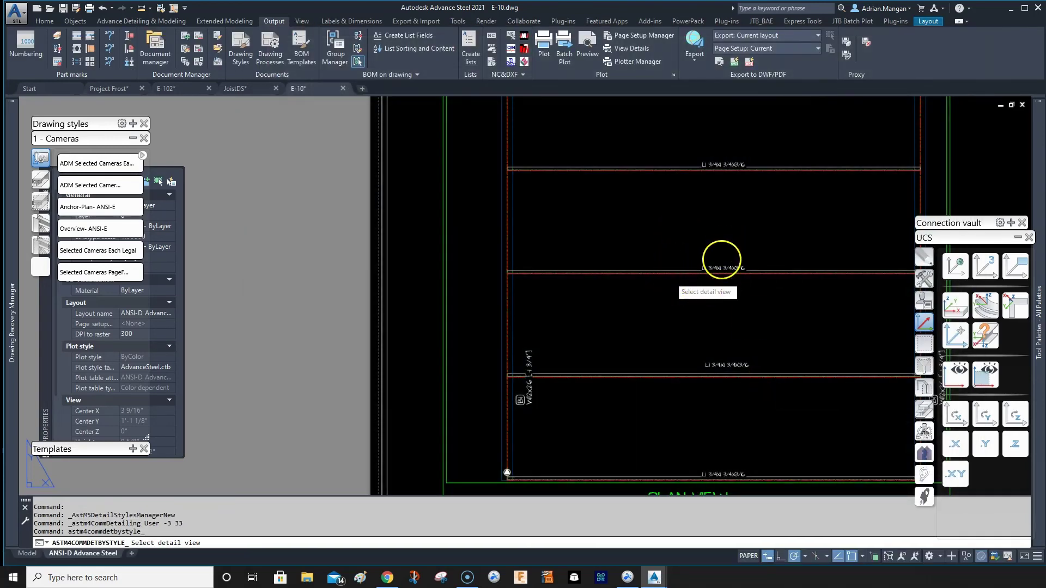
{"action": "left_click", "coordinate": [717, 261]}
{"action": "scroll", "coordinate": [707, 268], "scroll_direction": "up", "scroll_amount": 5}
{"action": "scroll", "coordinate": [707, 268], "scroll_direction": "down", "scroll_amount": 5}
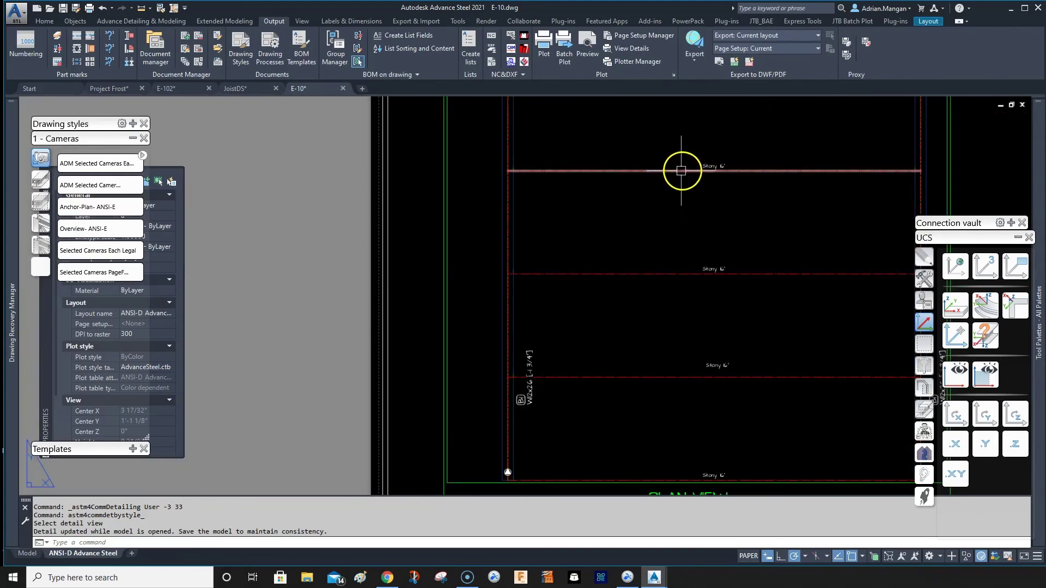
{"action": "scroll", "coordinate": [684, 175], "scroll_direction": "down", "scroll_amount": 6}
{"action": "scroll", "coordinate": [682, 171], "scroll_direction": "up", "scroll_amount": 5}
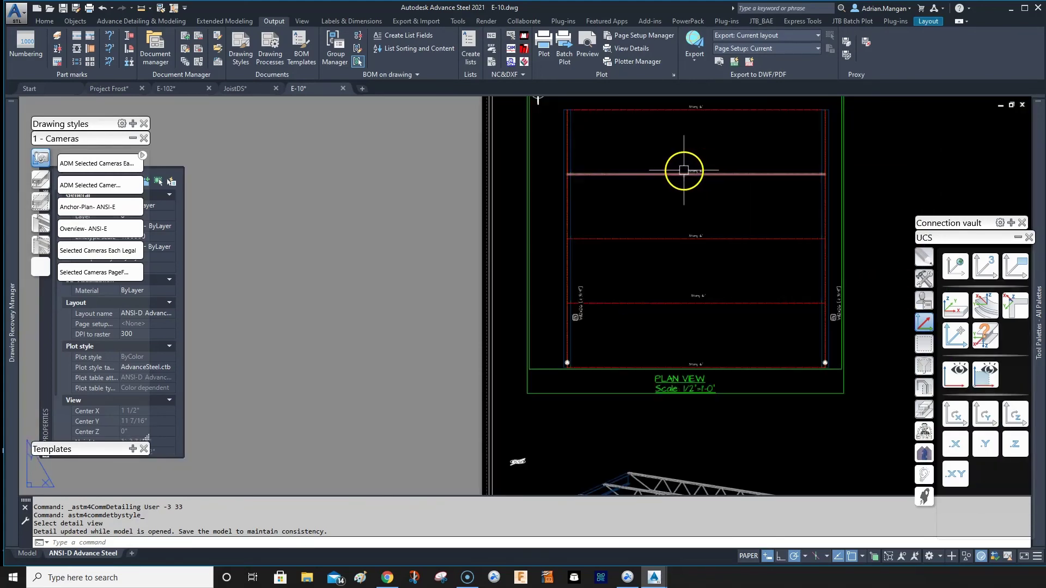